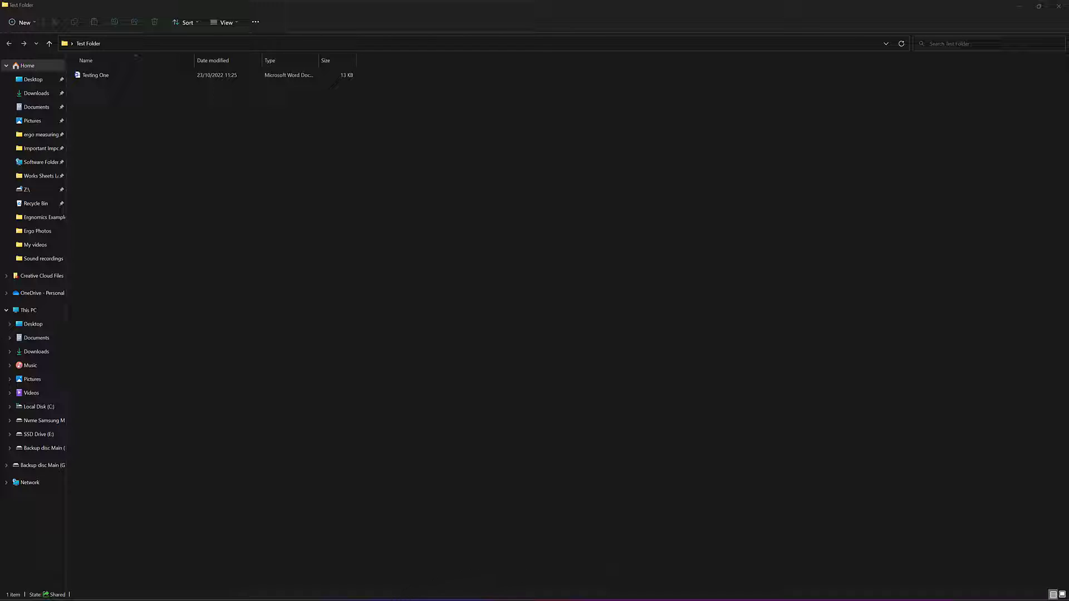
Step: Zoom Magnifier to 200% and open its settings menu showing 100% reading speed and the Susan voice
mouse_move(378, 600)
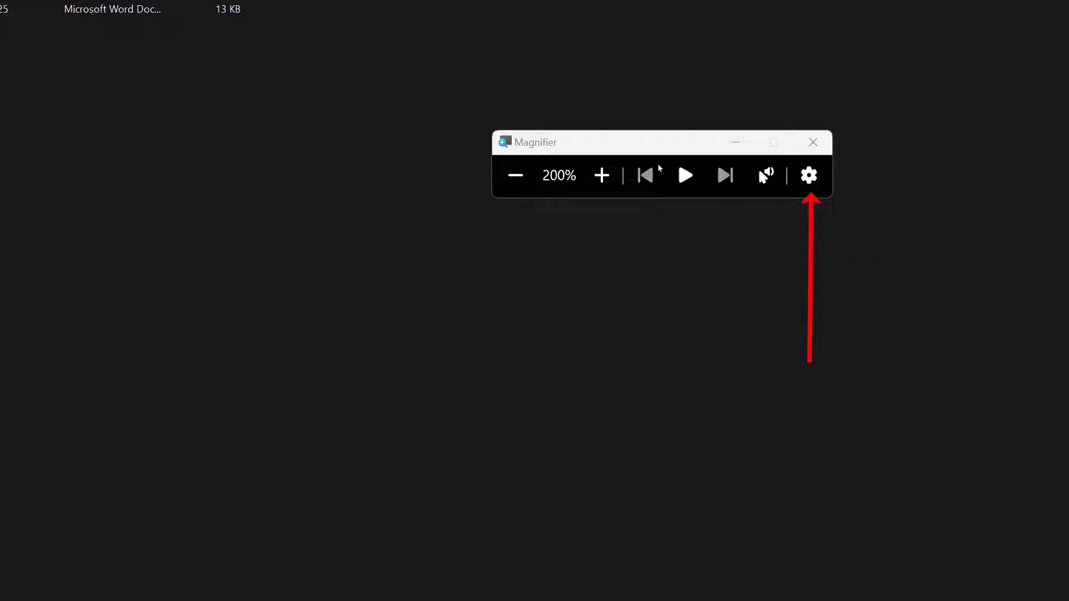
click(809, 175)
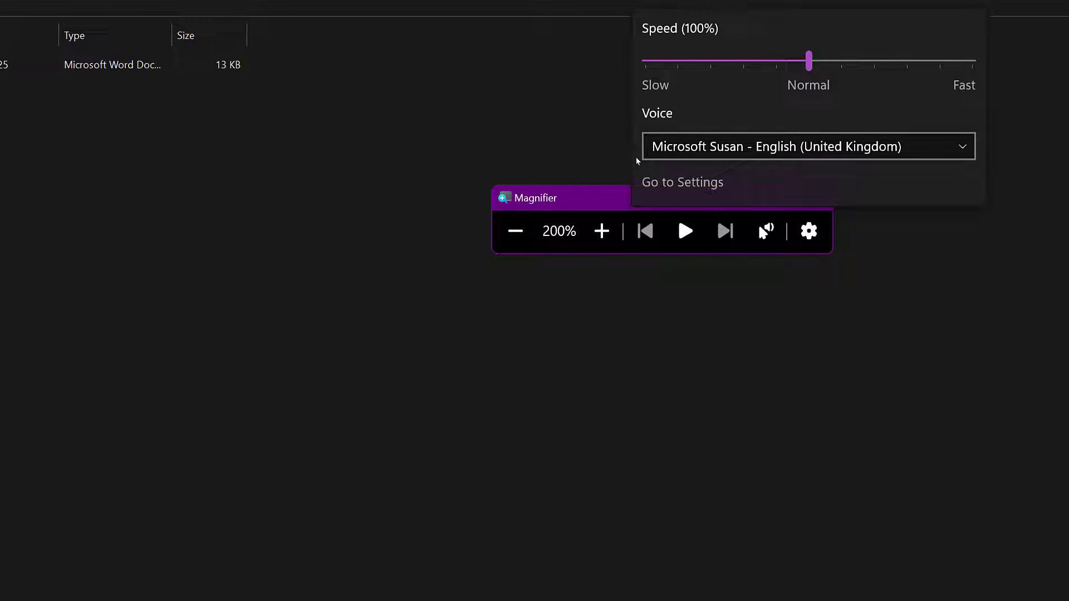
Step: Open the Magnifier settings page, zoom back out to 100%, and expand then collapse the Magnifier options
click(683, 182)
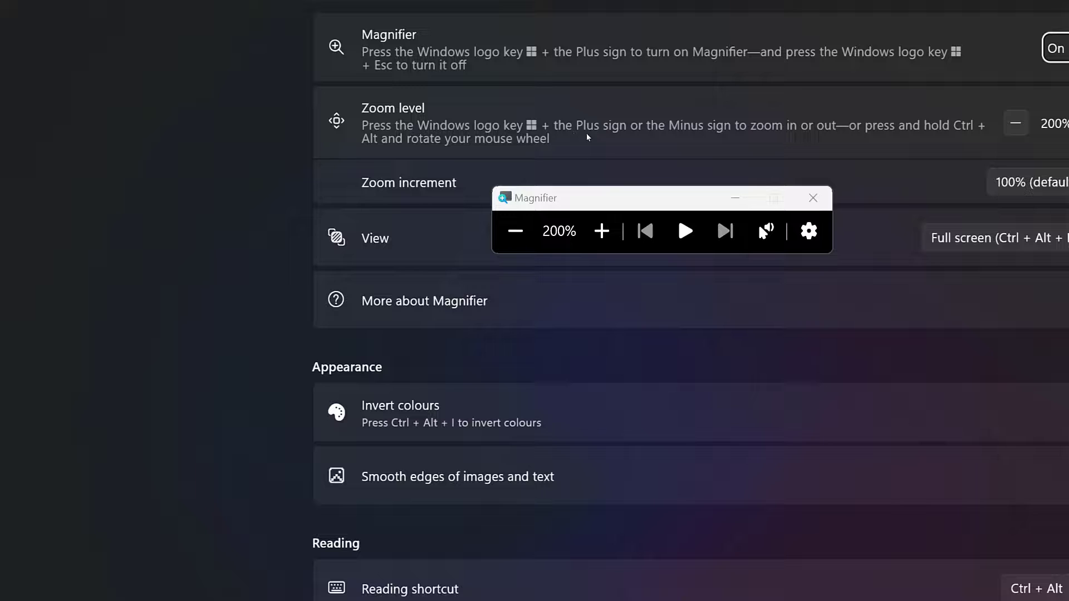
click(515, 231)
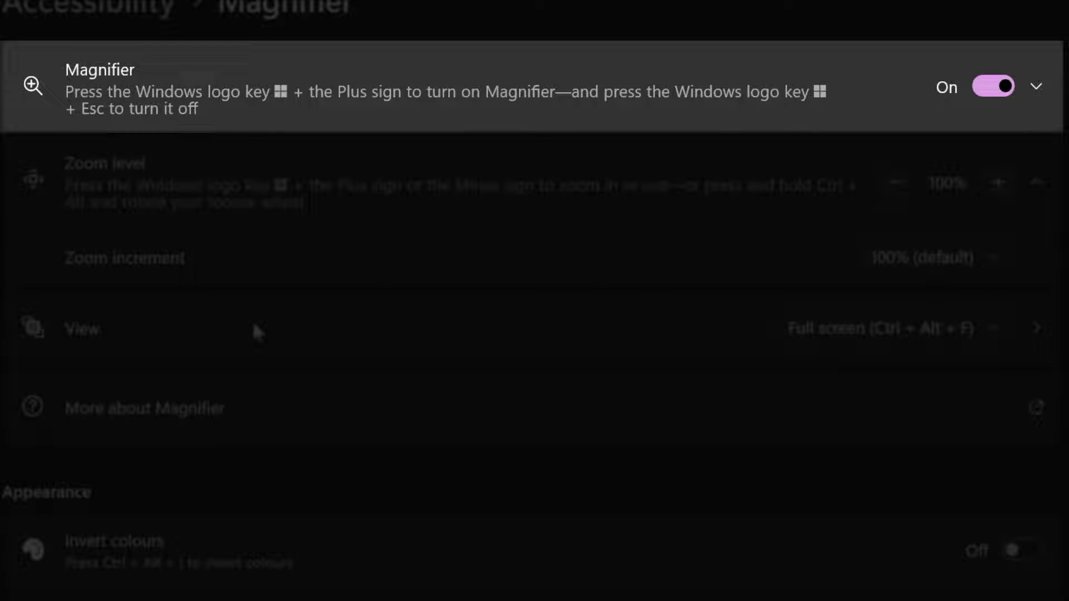
click(1036, 86)
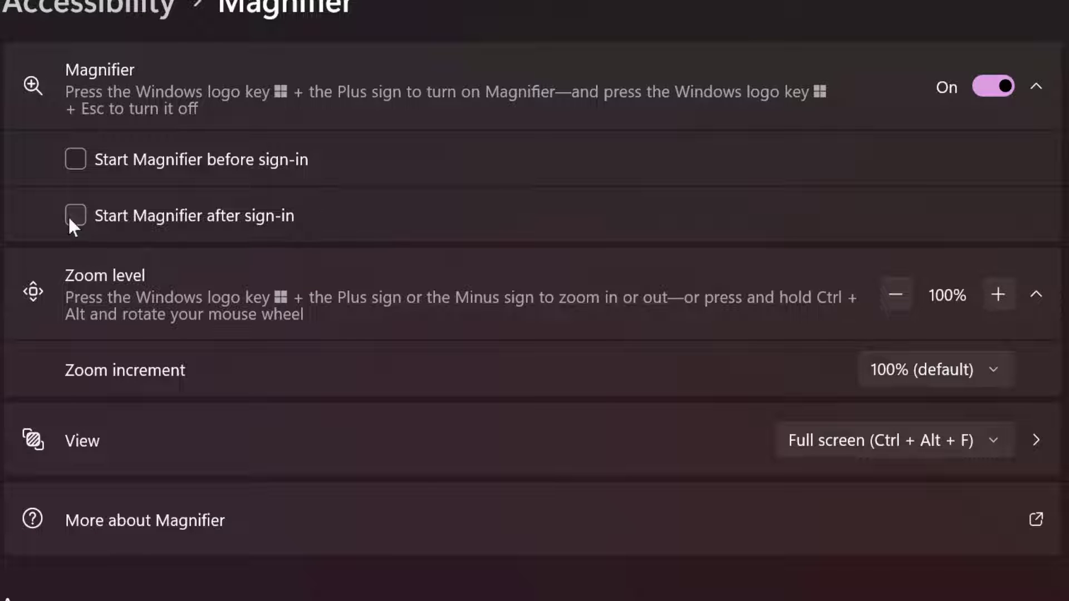
click(1035, 87)
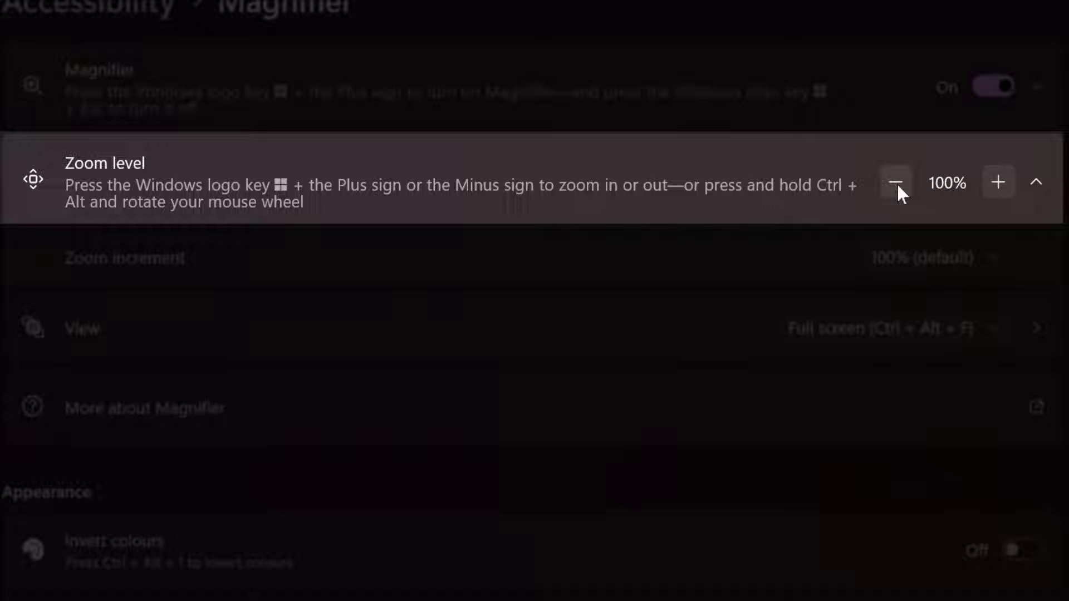
Step: Raise the zoom level to 200% and return it to 100%, then list the view modes
click(1003, 184)
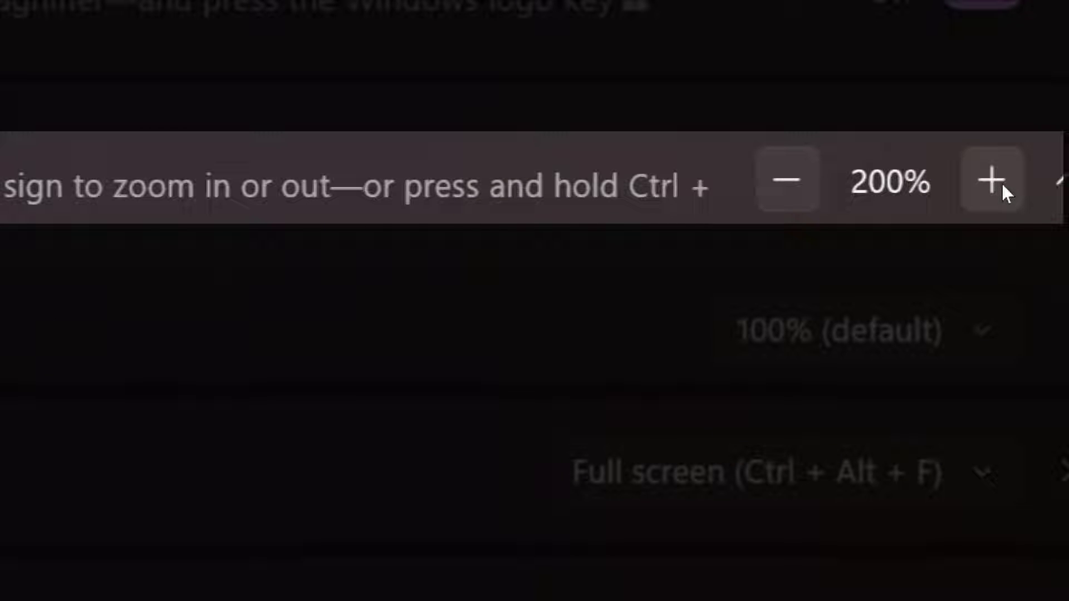
key(super+minus)
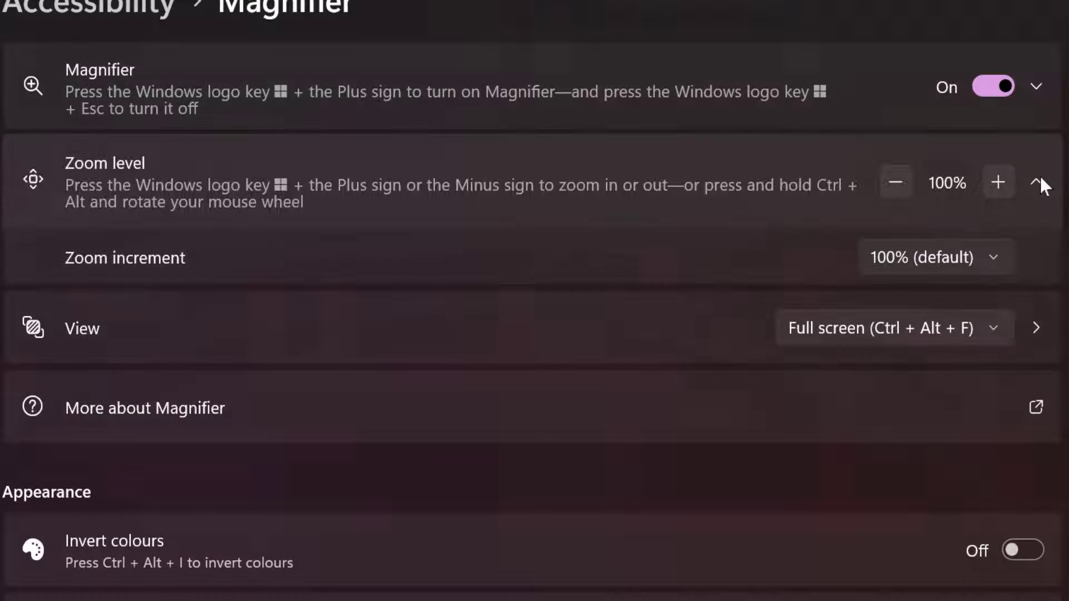
click(1037, 179)
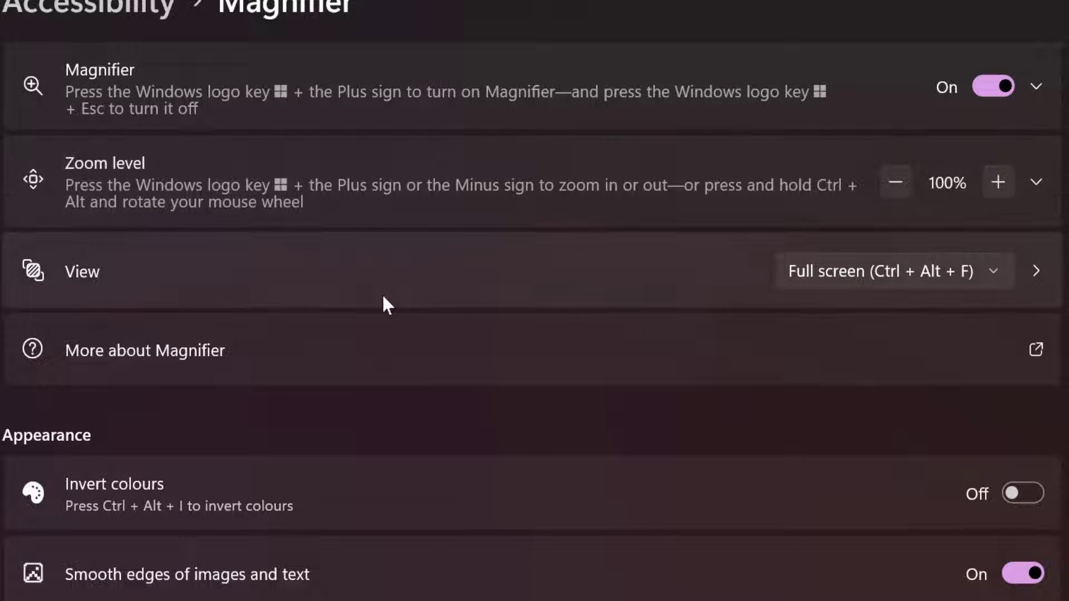
click(840, 276)
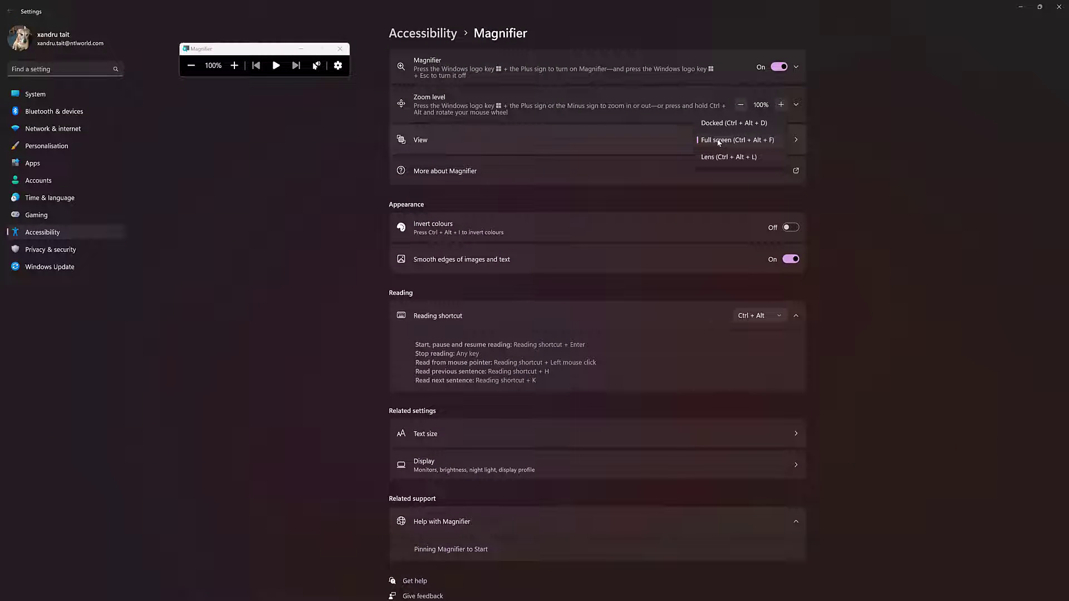
Step: Try the Docked view and move its window, switch to Full screen, then settle on Lens
click(723, 124)
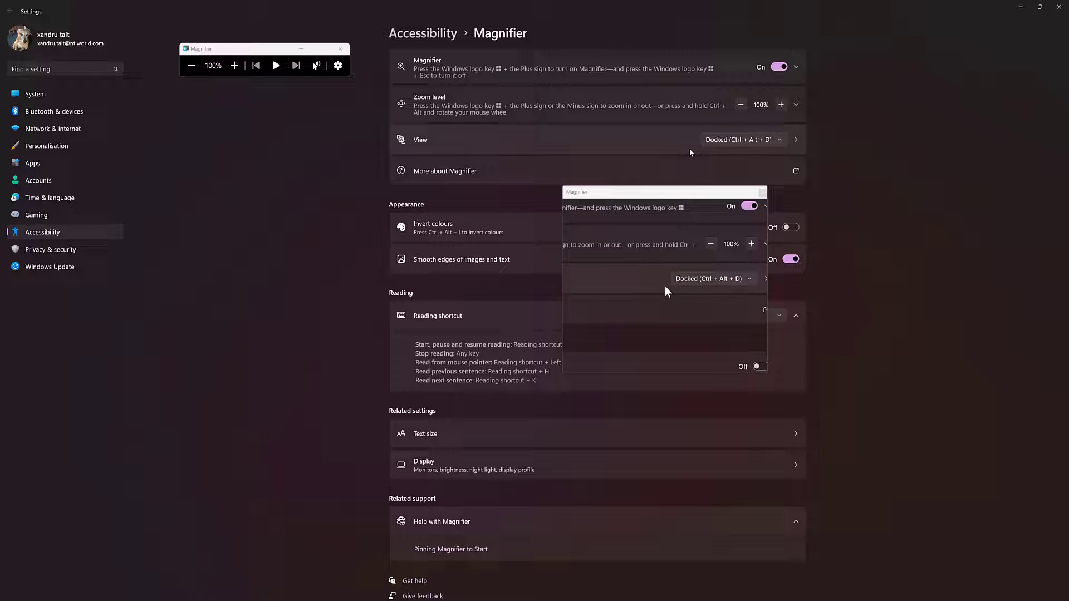
drag(666, 286, 105, 7)
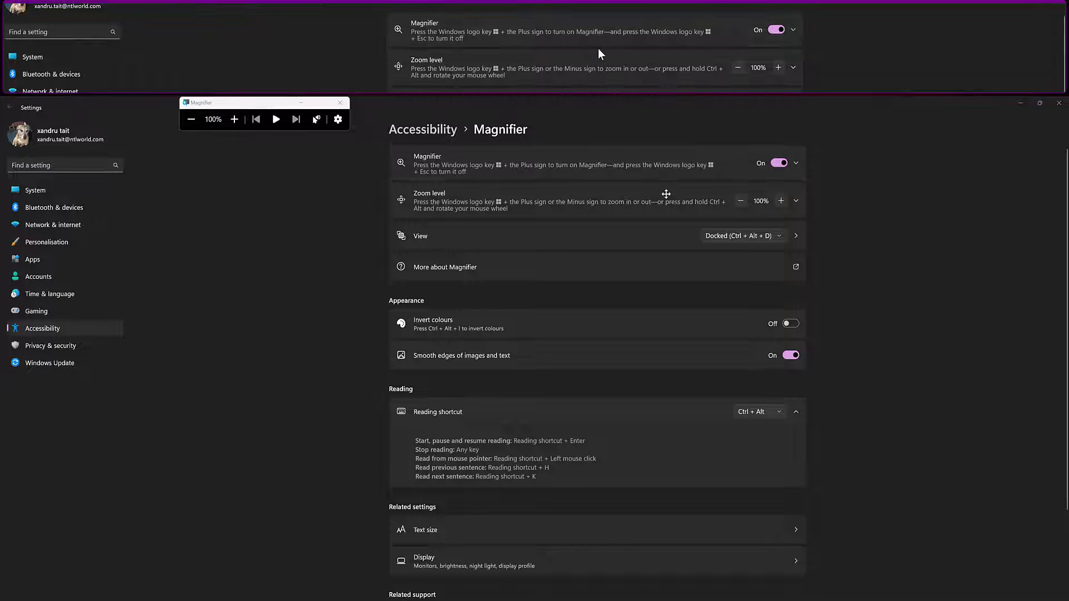
click(760, 236)
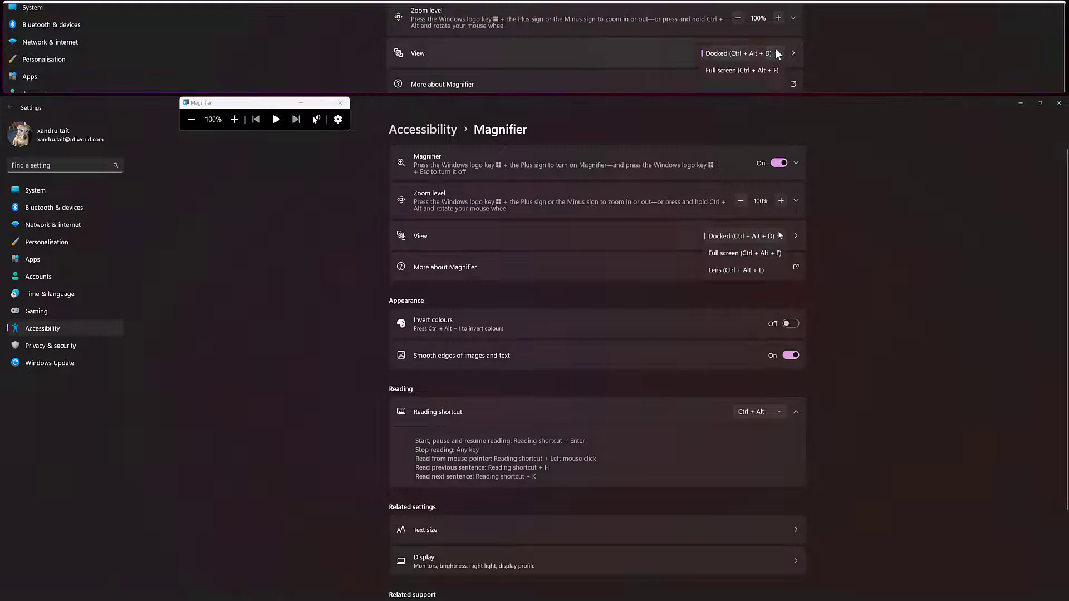
click(759, 255)
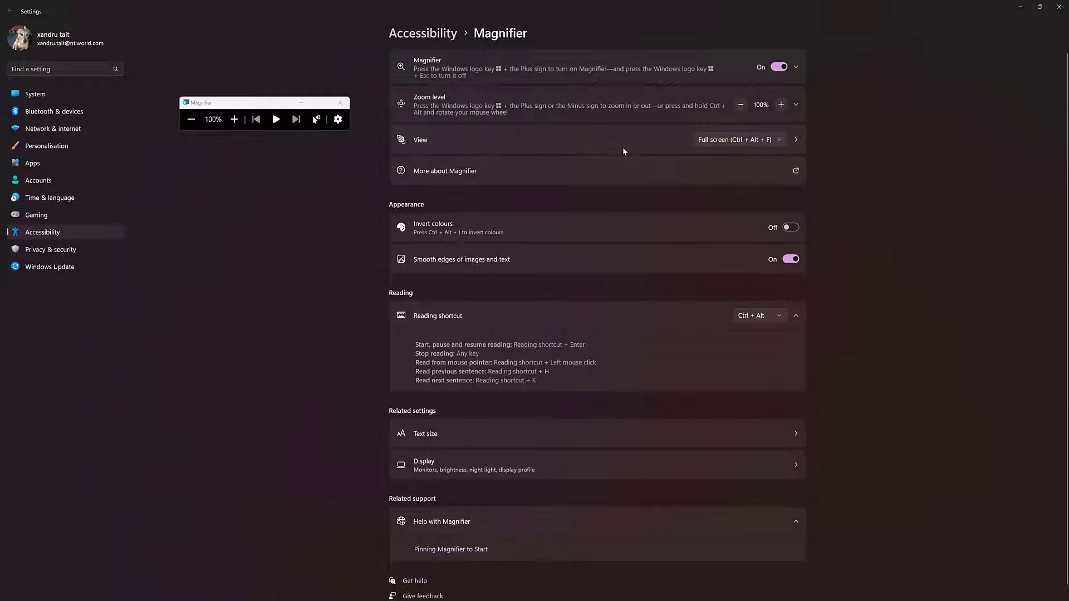
click(716, 140)
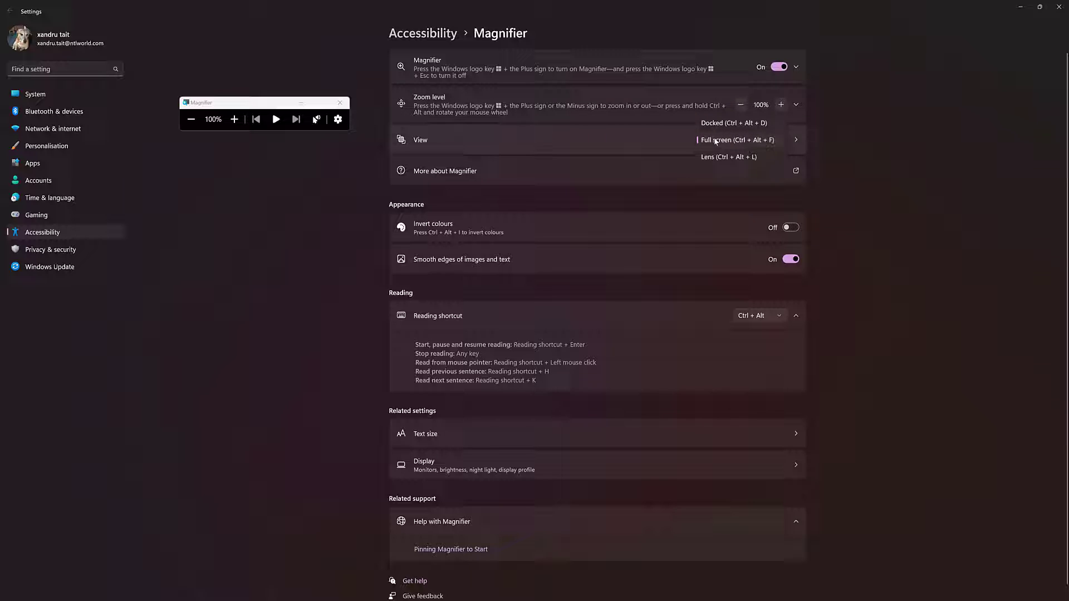
click(720, 156)
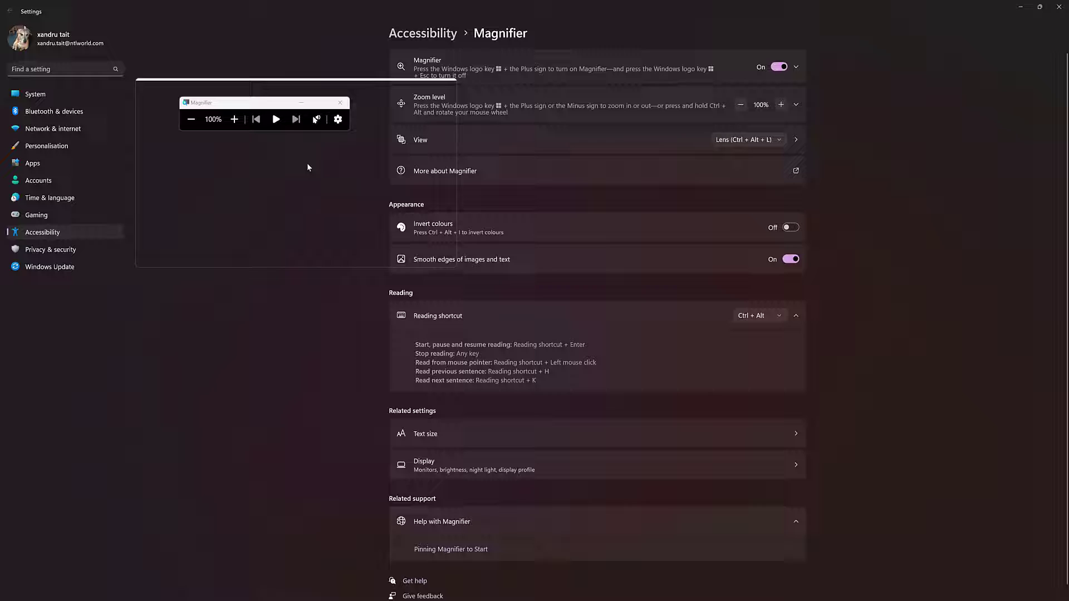
Step: Zoom the lens in, switch back to Full screen, and lower the zoom from 400% to 100%
key(super+plus)
key(super+plus)
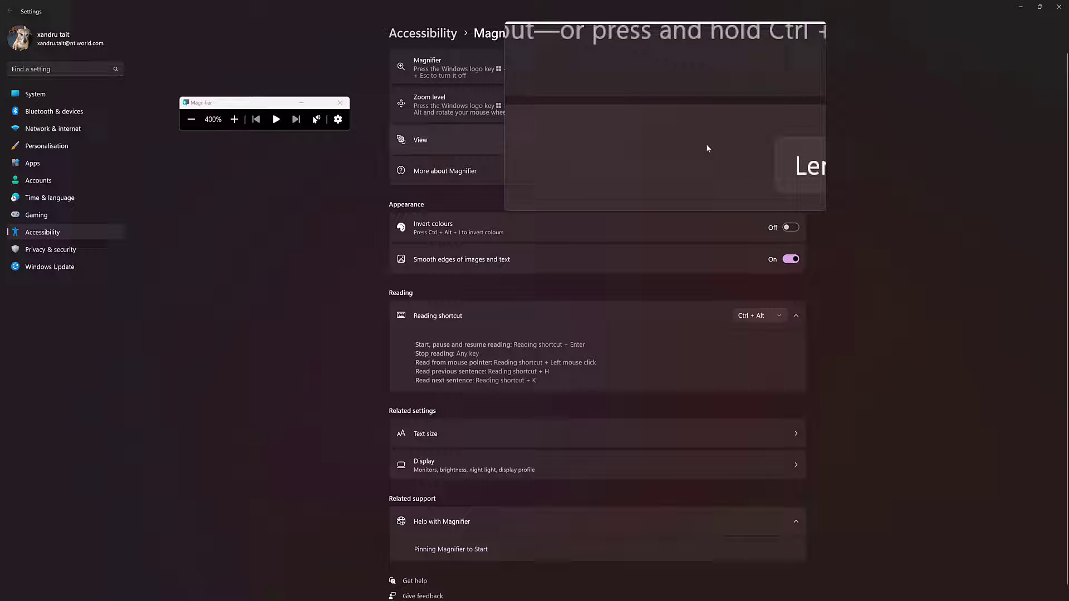
click(744, 146)
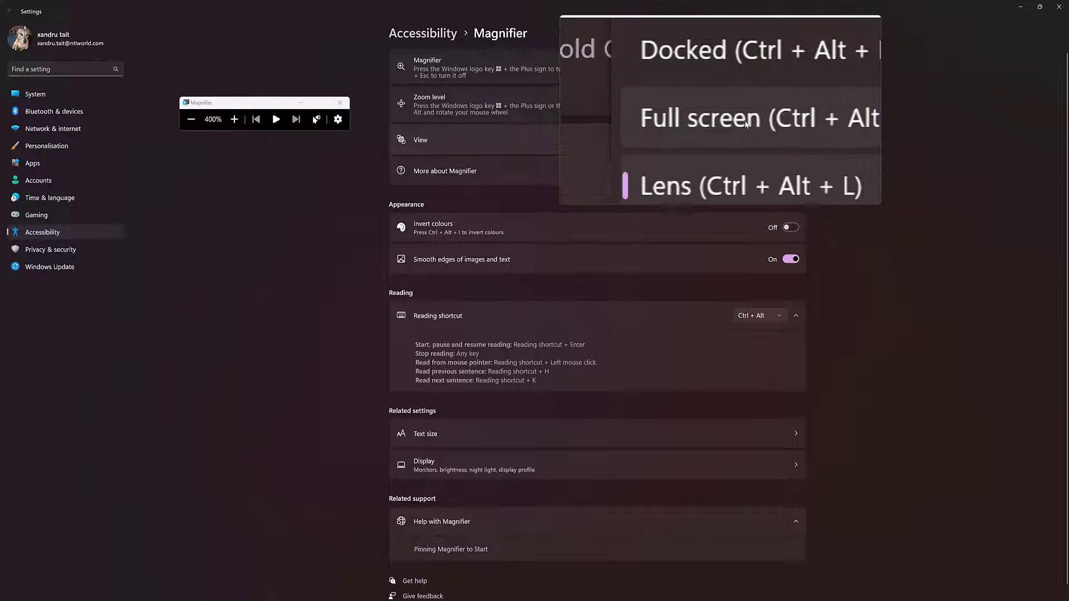
click(746, 125)
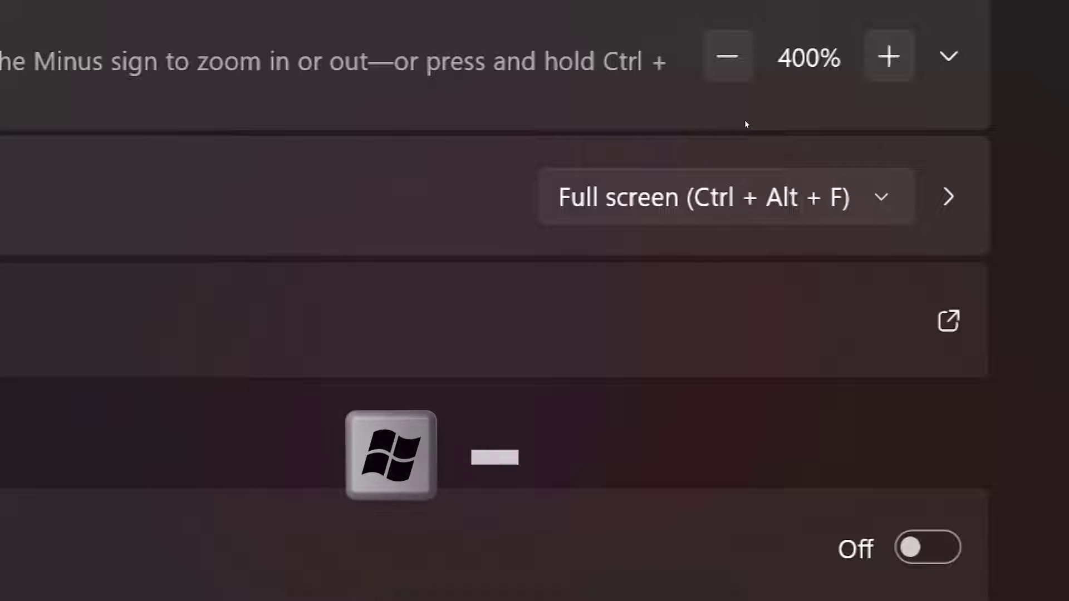
key(super+minus)
key(super+minus)
key(super+minus)
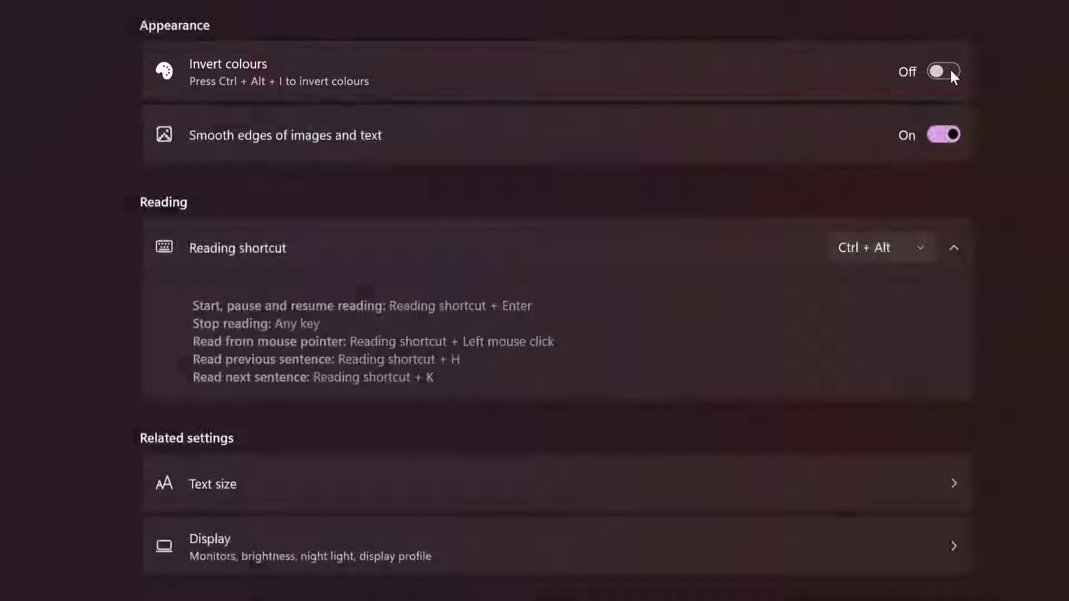
click(947, 72)
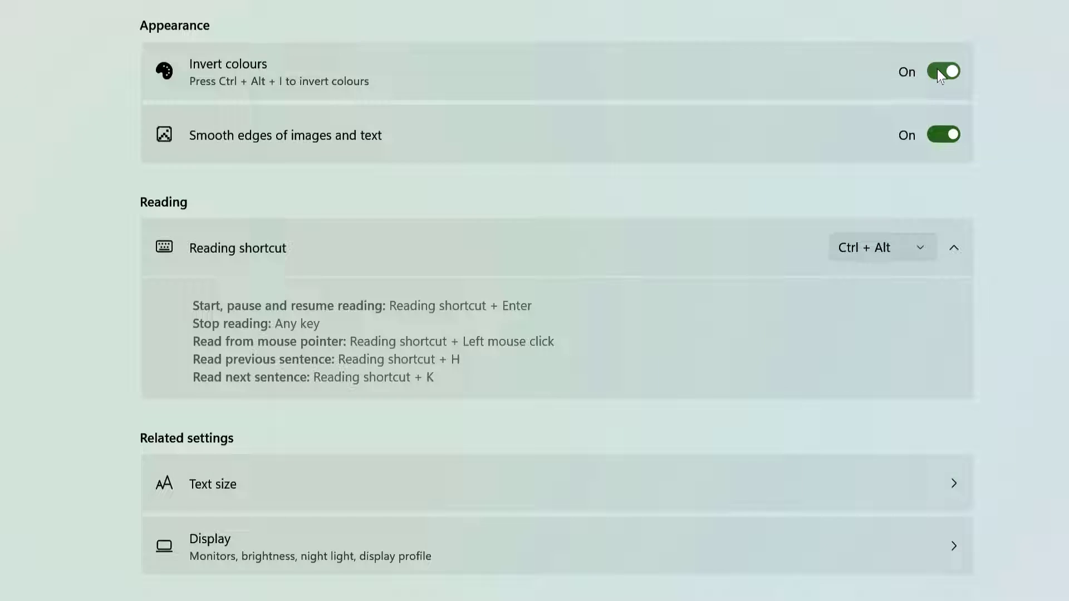
click(937, 70)
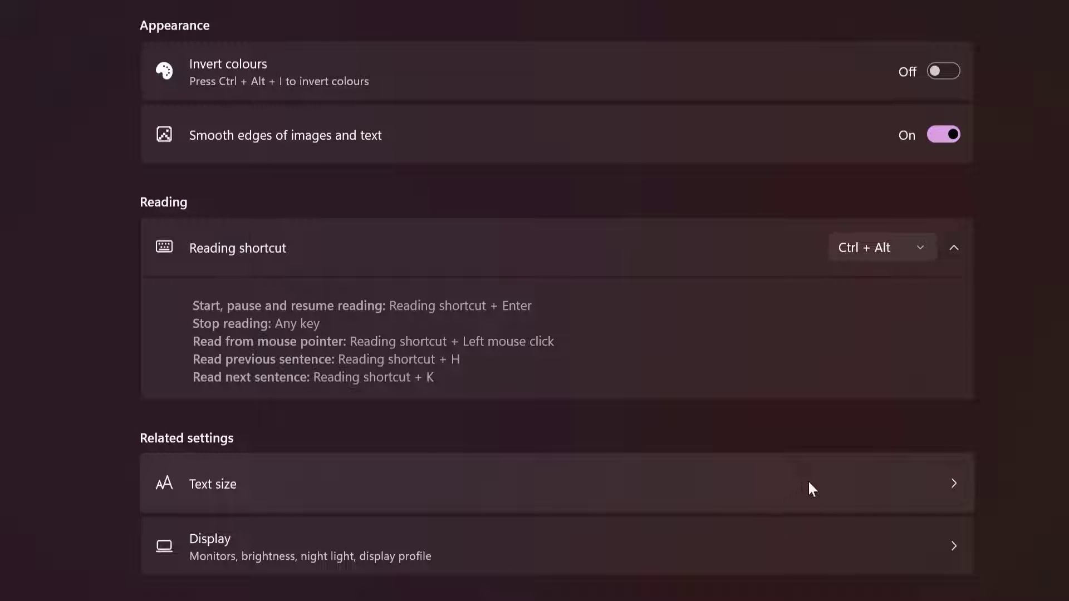
Step: Visit the Text size and Display settings, keep scale at 150% (Recommended), then close Settings
click(952, 482)
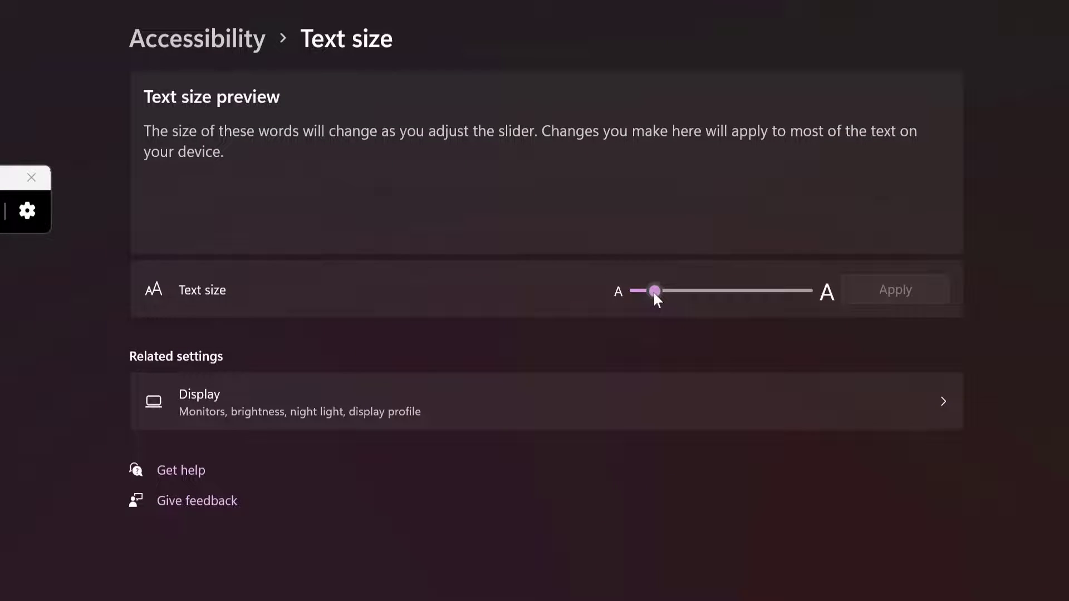
mouse_move(655, 294)
mouse_down()
mouse_move(694, 296)
mouse_move(665, 301)
mouse_up()
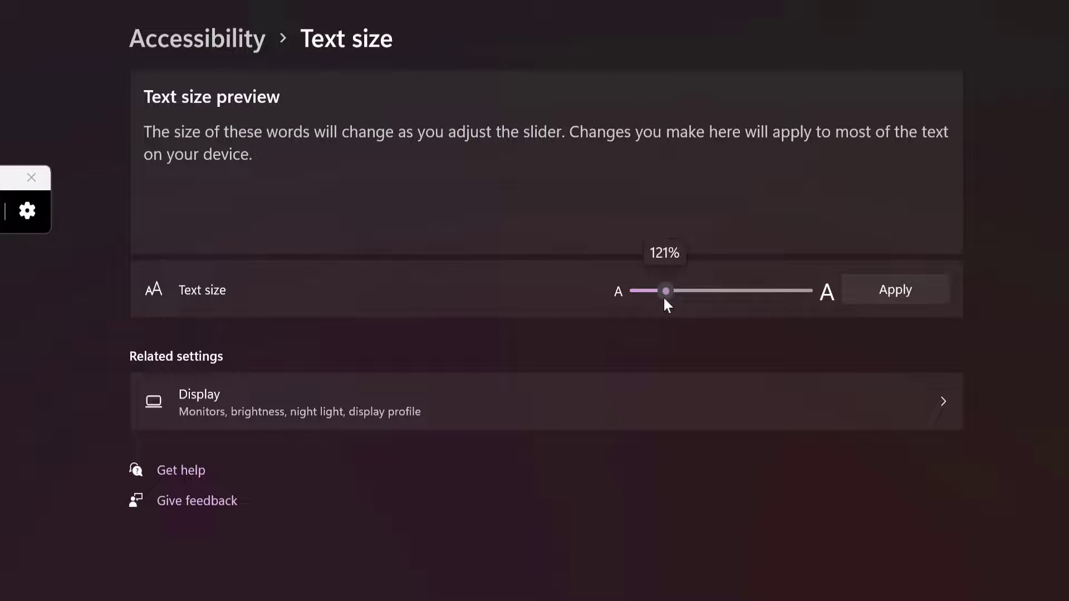
click(421, 415)
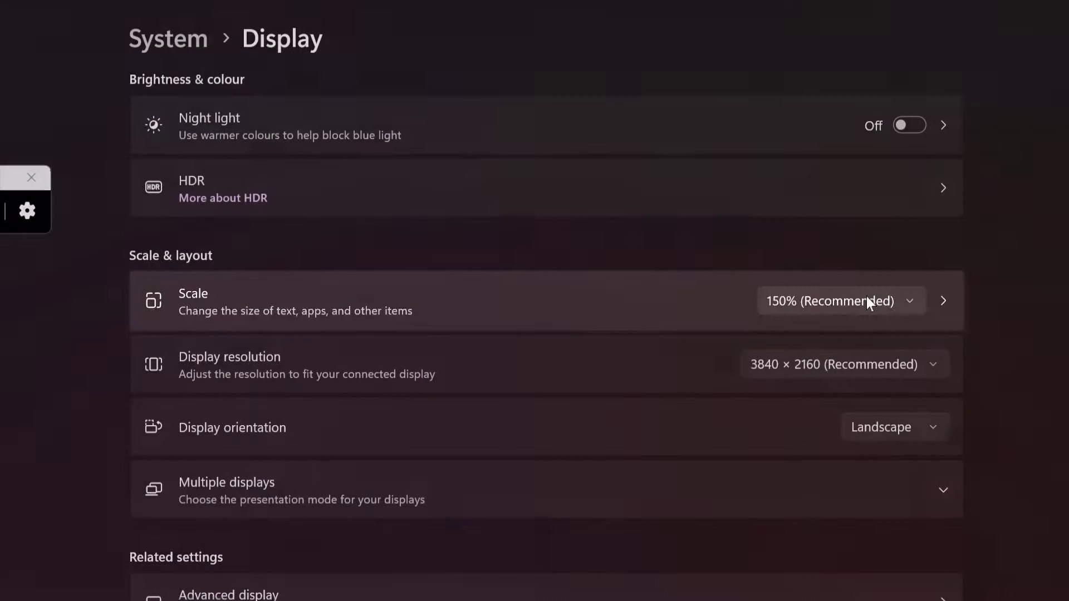
click(868, 301)
click(862, 267)
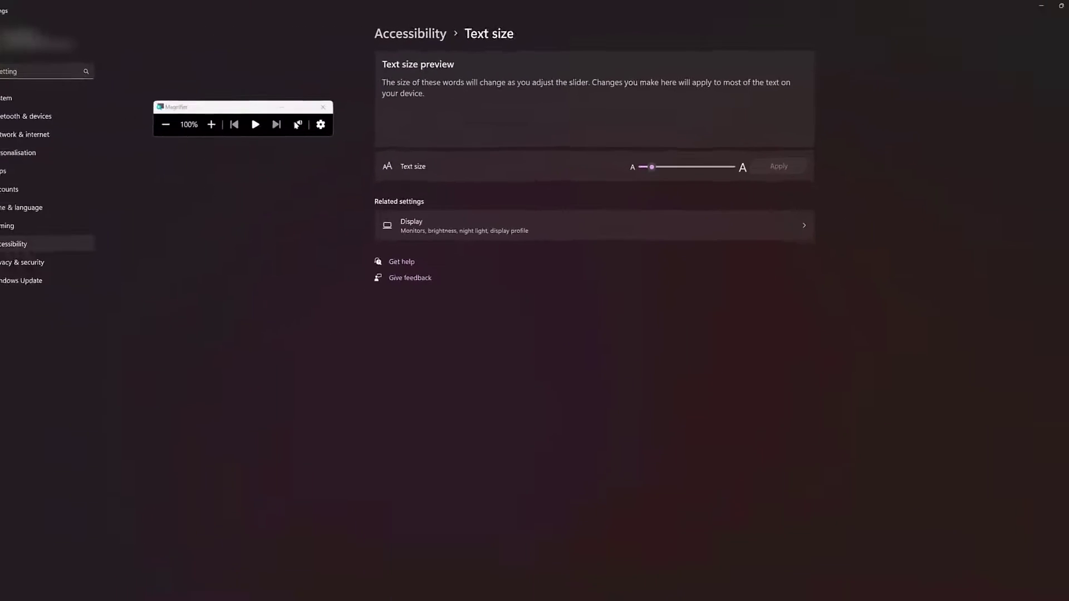
click(8, 12)
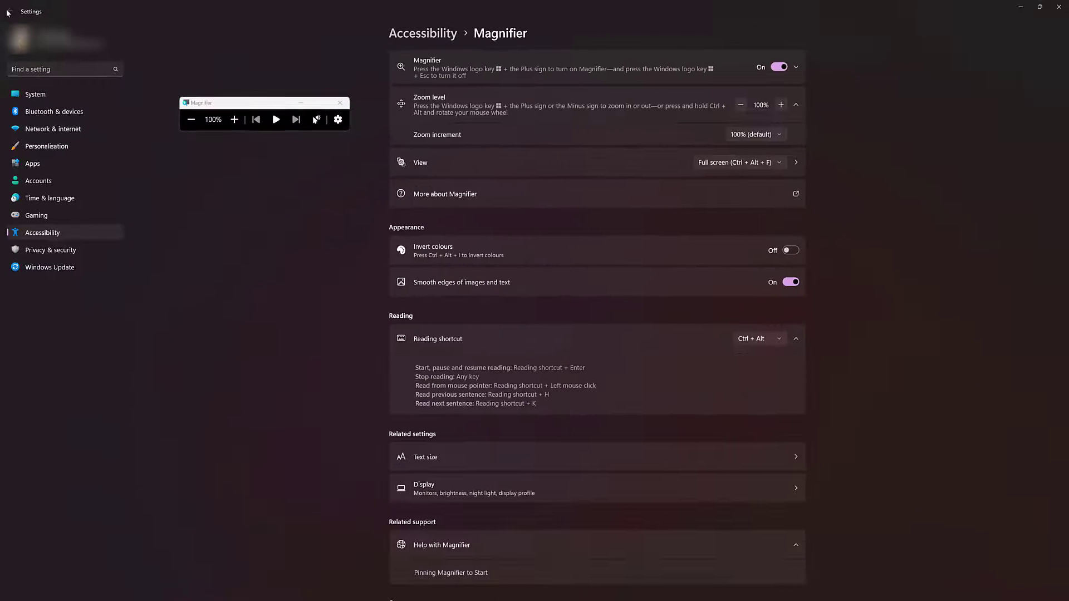
click(1058, 8)
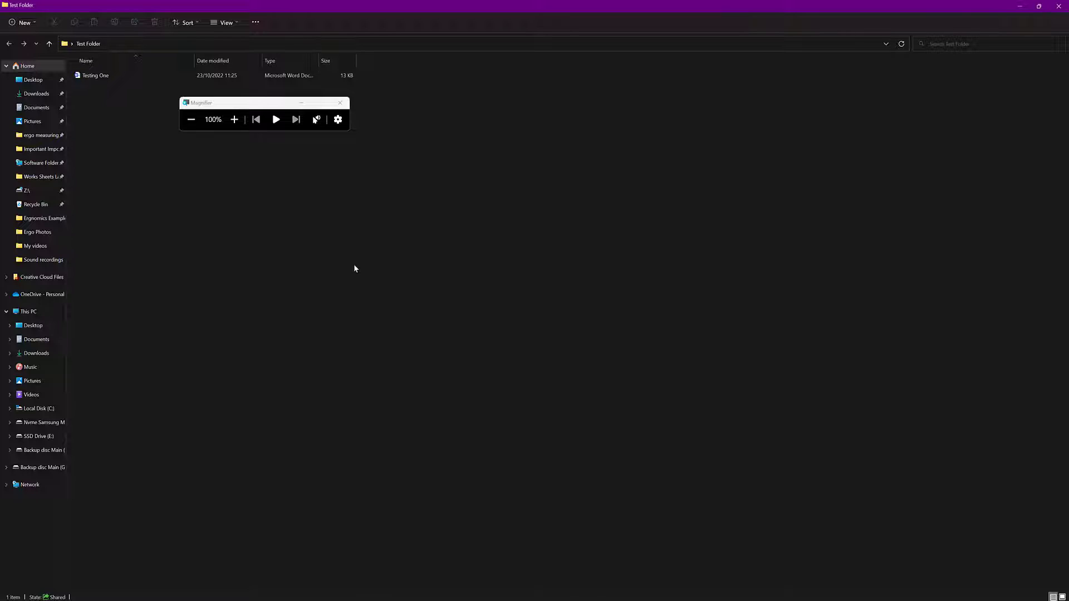
Step: Open Testing One in Word, zoom Magnifier to 200%, and preview the whole screen unmagnified
double_click(97, 75)
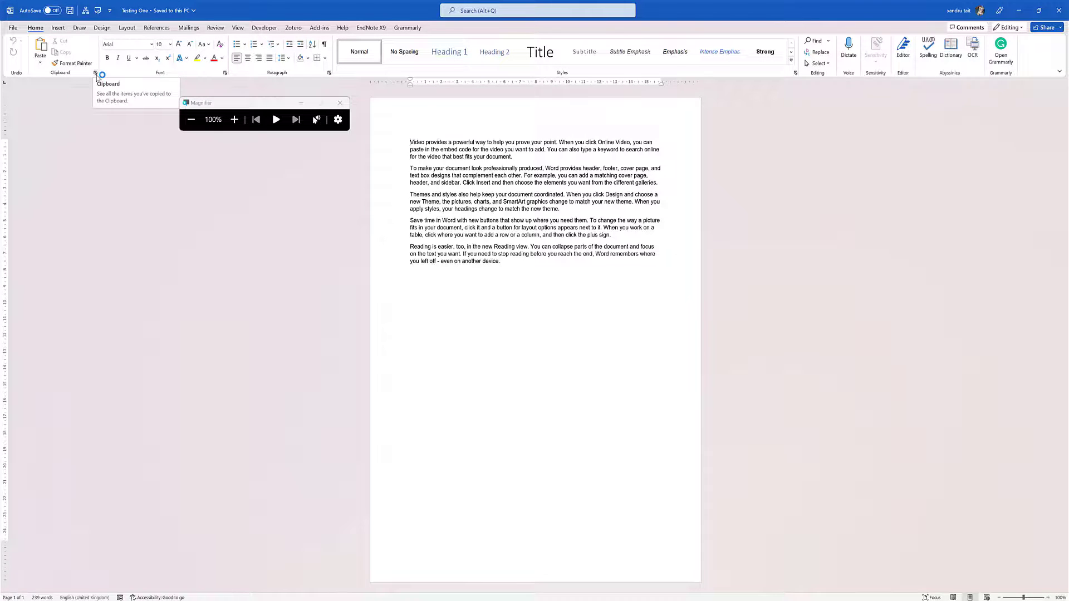
key(super+plus)
key(super+plus)
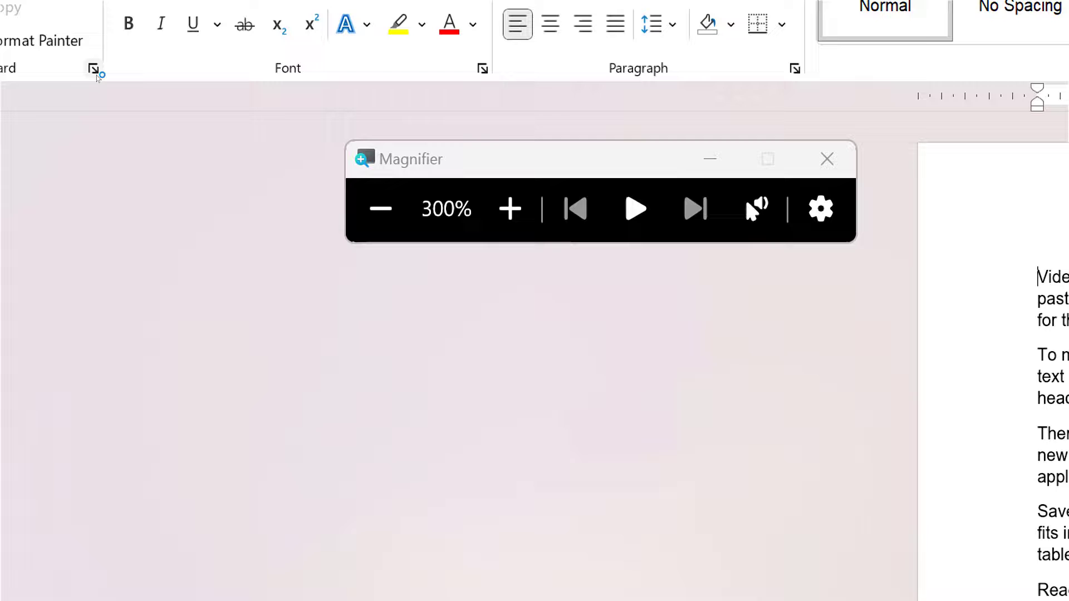
key(super+minus)
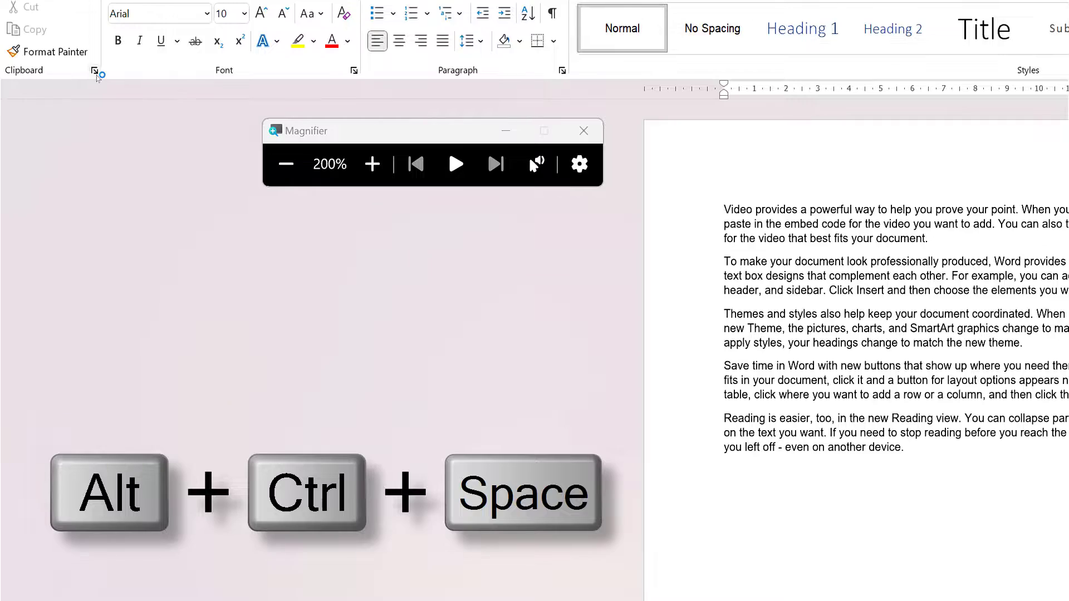
key(ctrl+alt+space)
key(ctrl+alt+space)
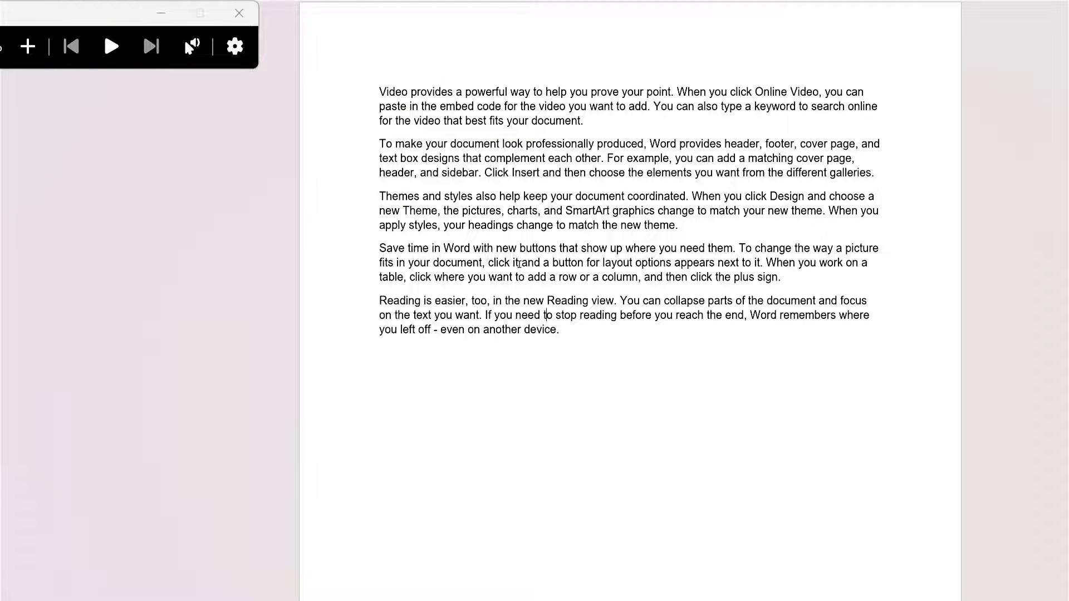
Step: Jump to the document's end, adjust zoom to 300%, and type 'hello.' after 'device.'
key(ctrl+End)
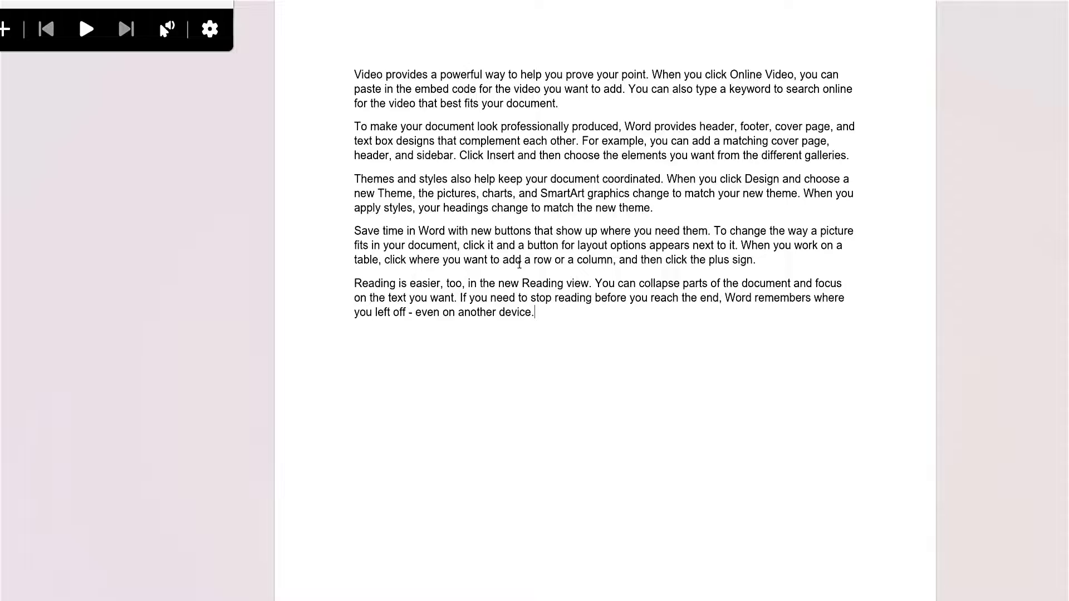
key(super+minus)
key(super+plus)
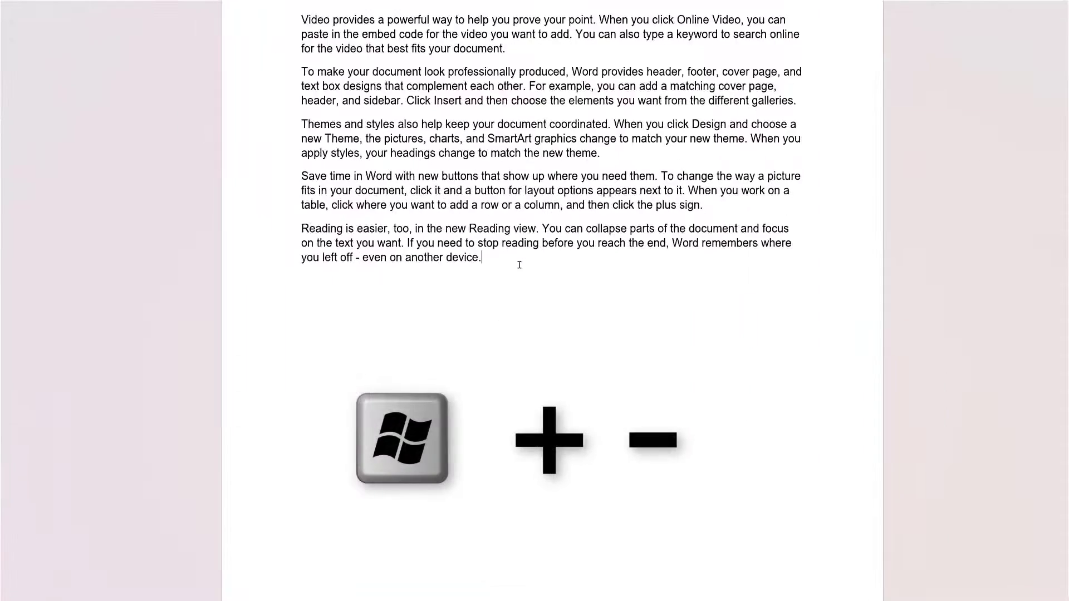
key(super+minus)
key(super+plus)
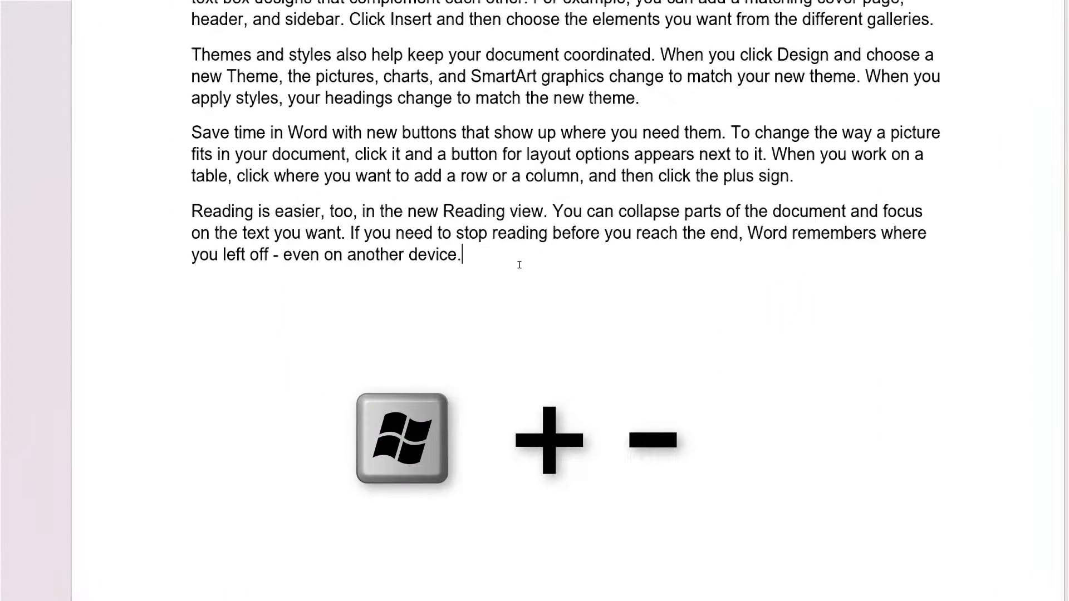
text(h)
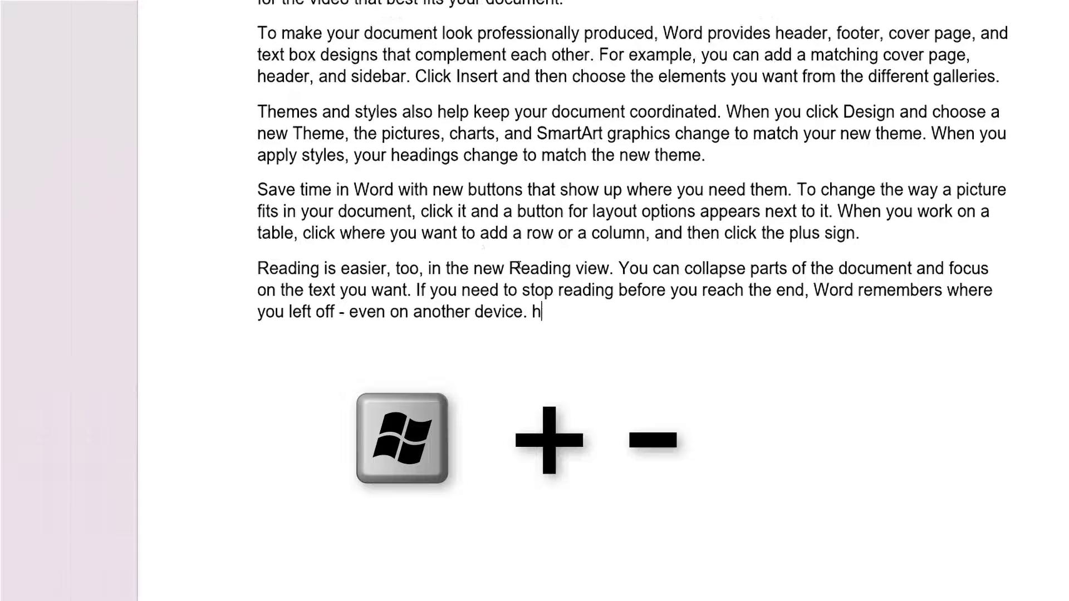
text(ello.)
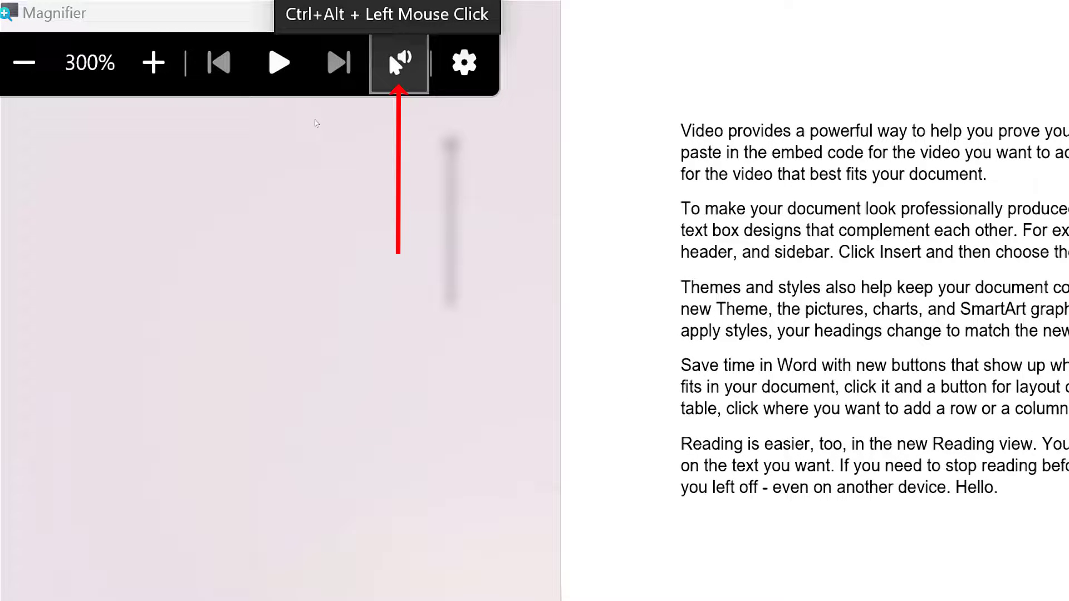
Step: Start read-aloud at 'Video', pause it, then restart reading from the cursor before 'Video'
ctrl+alt+click(316, 123)
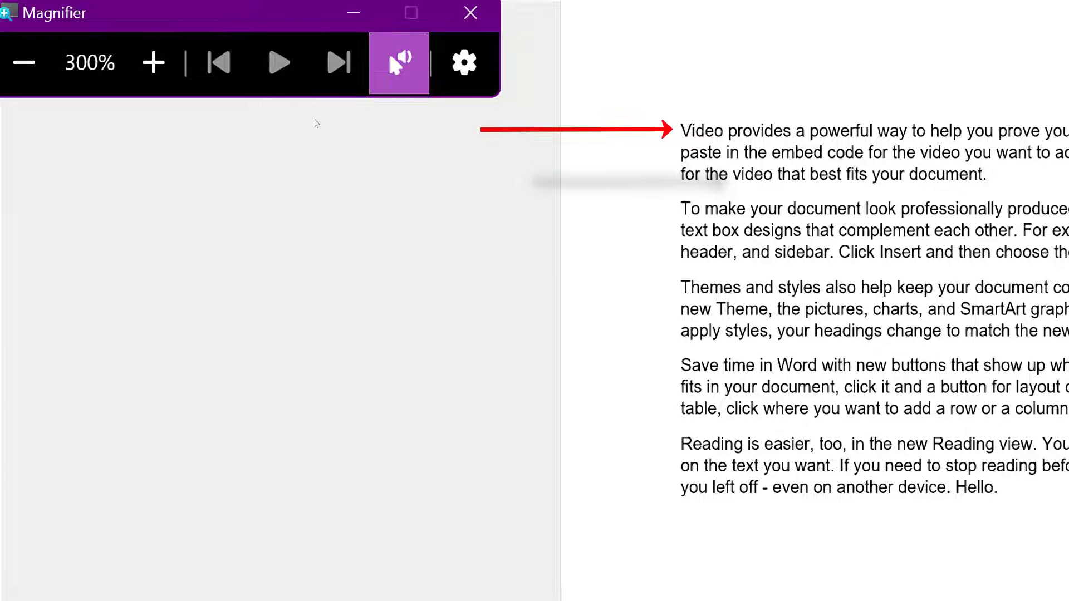
click(317, 123)
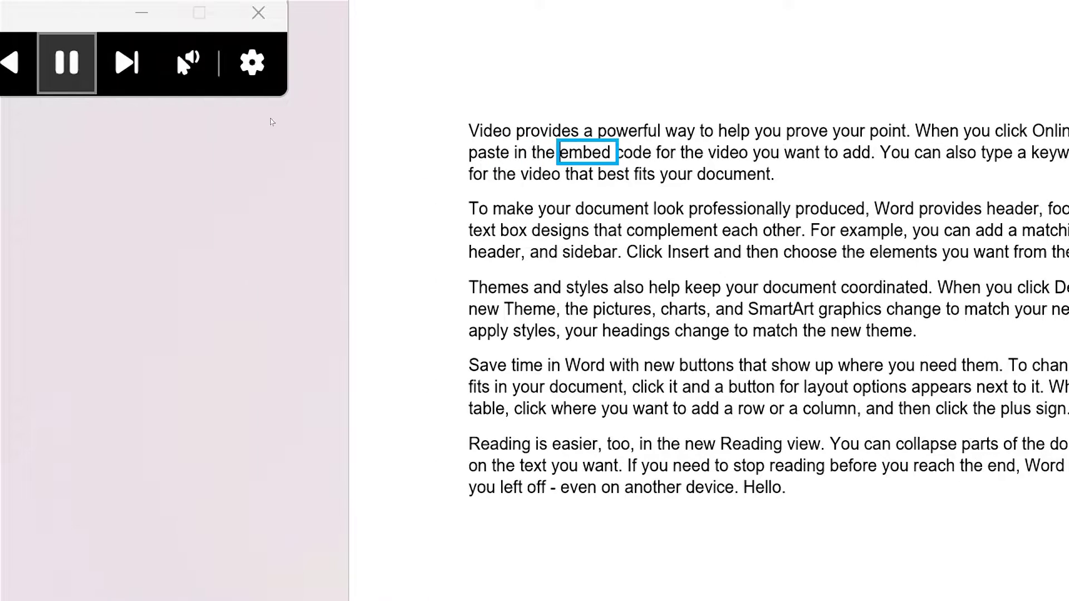
key(ctrl+alt+Return)
key(ctrl+space)
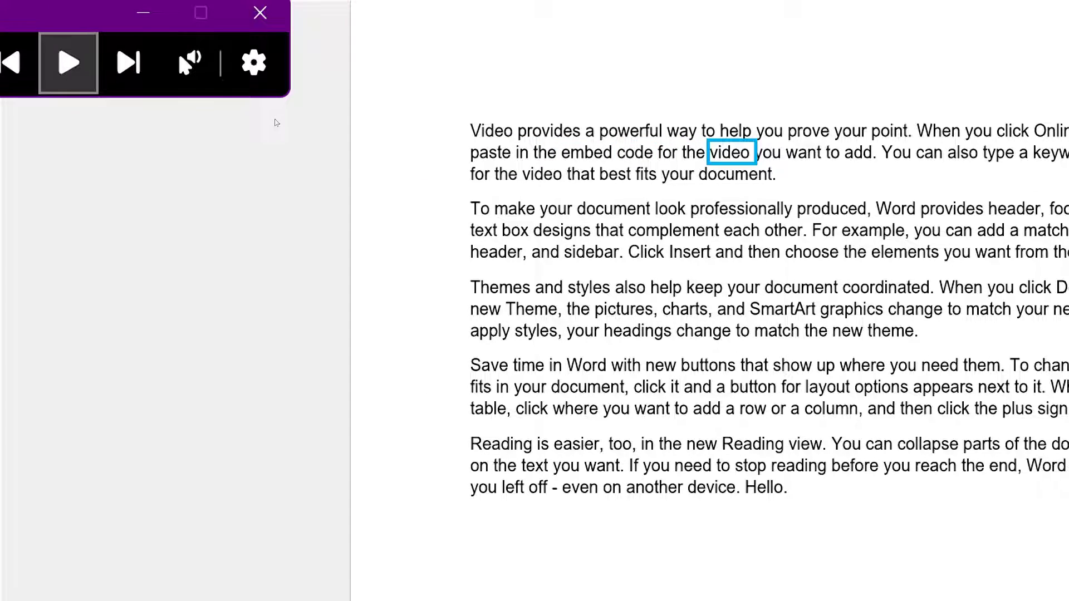
key(Tab)
key(Tab)
click(410, 141)
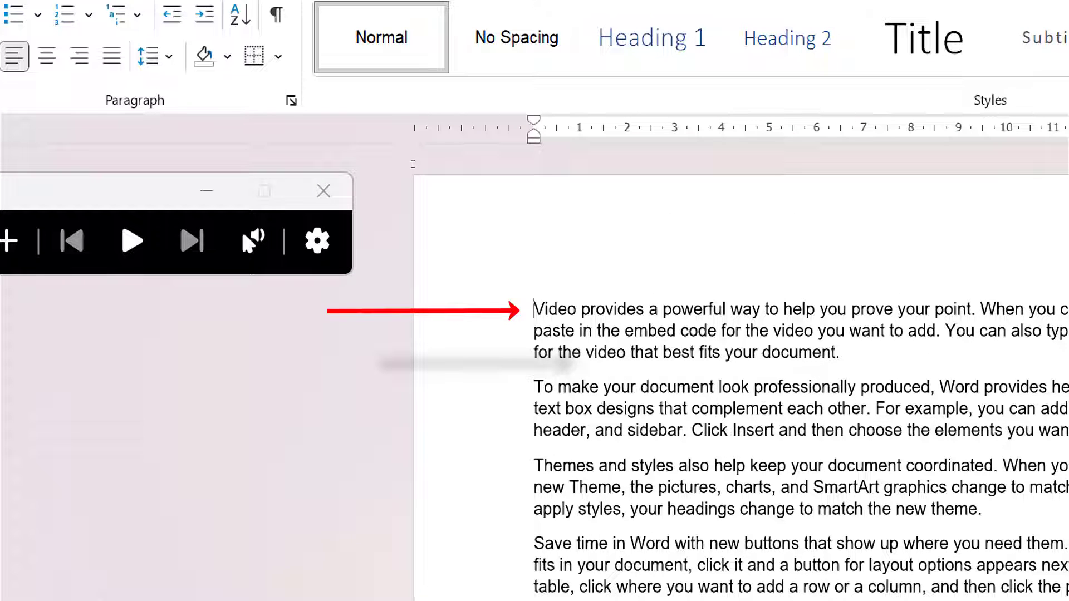
key(ctrl+alt+Return)
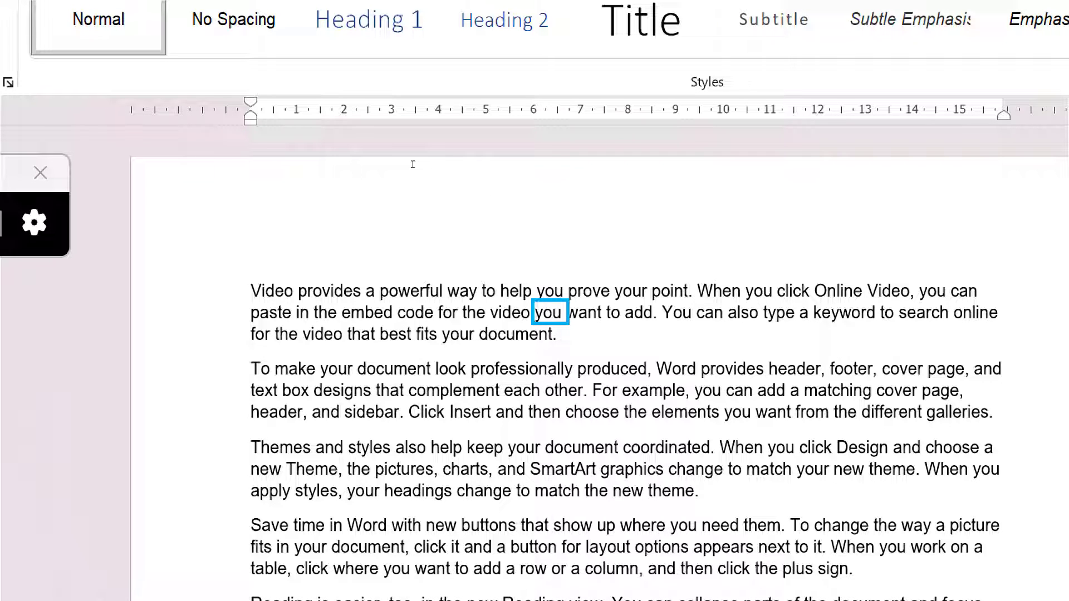
Step: Skip the read-aloud ahead sentence by sentence, back one, and resume from 'To make'
key(ctrl+alt+k)
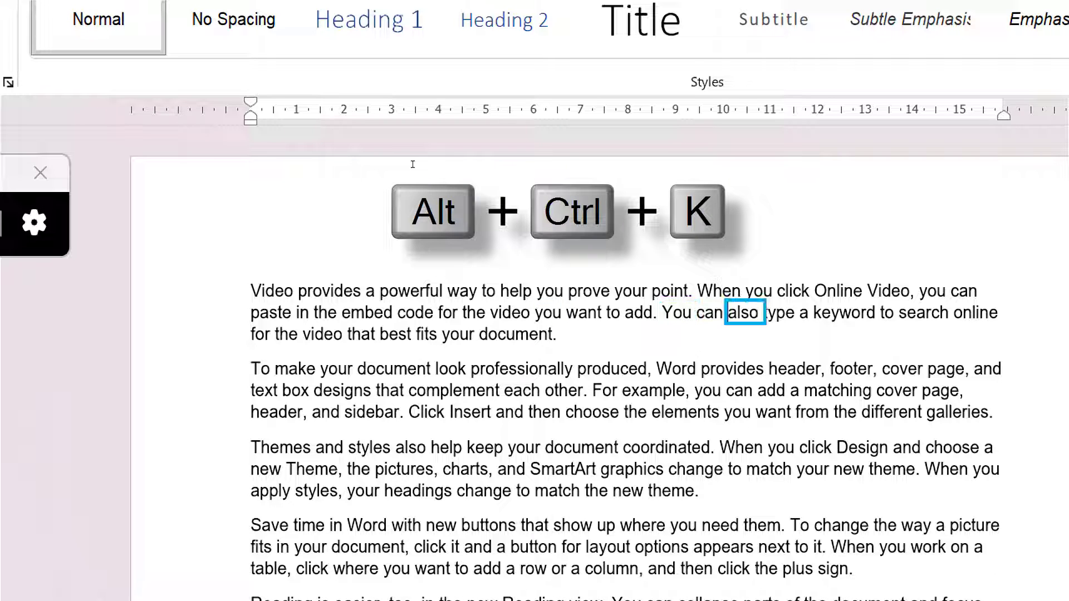
key(ctrl+Right)
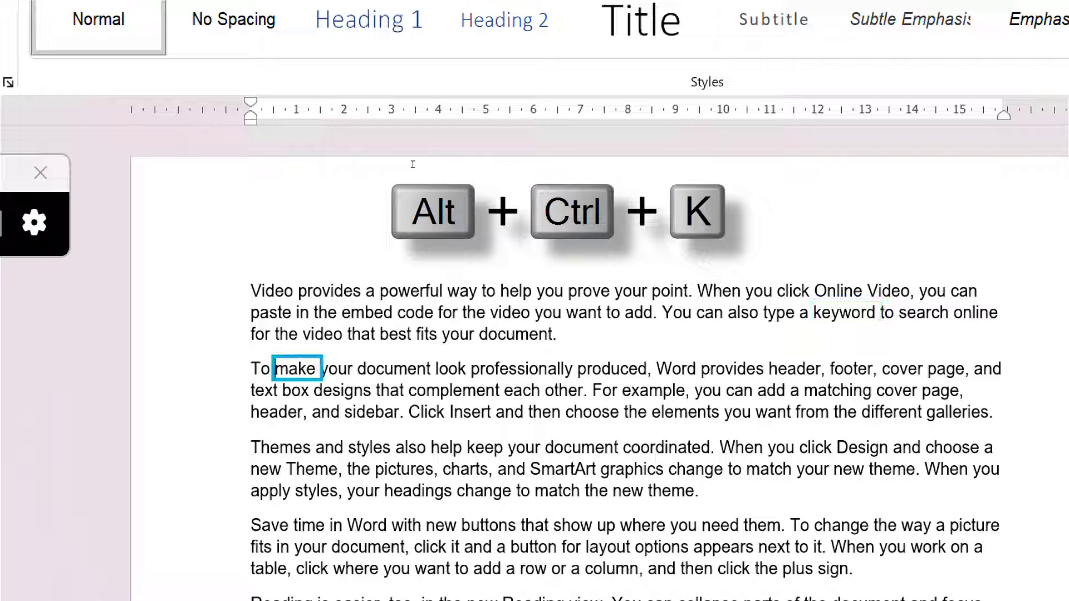
key(ctrl+Right)
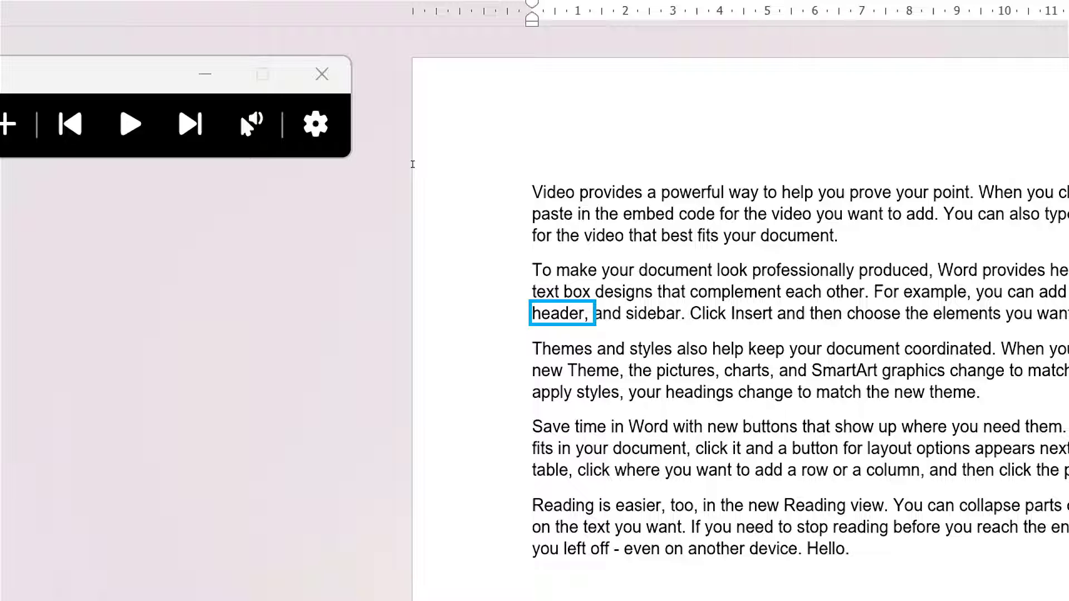
key(ctrl+alt+n)
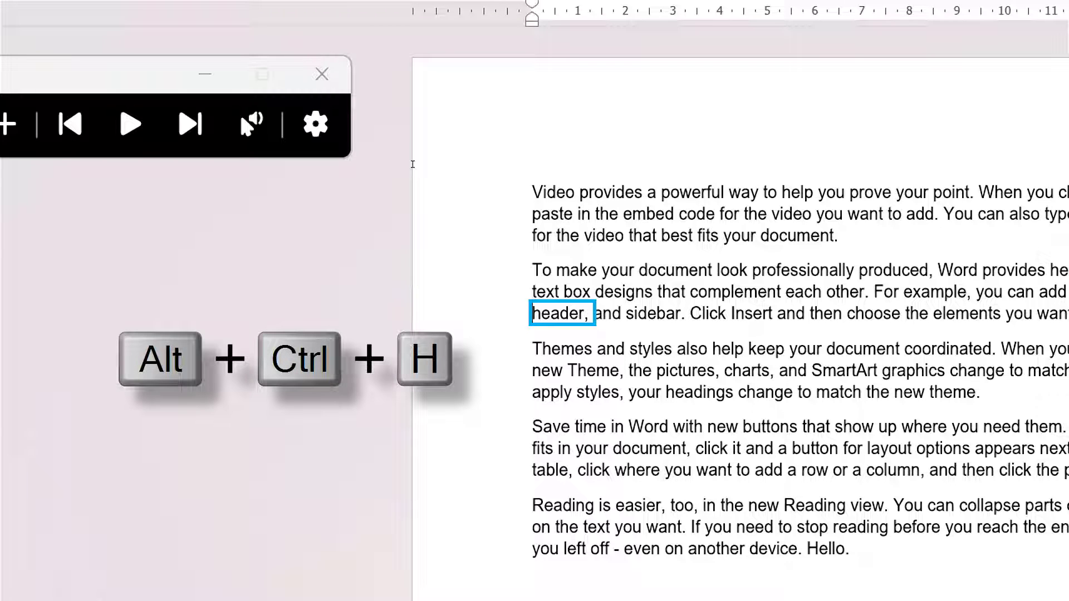
key(ctrl+alt+space)
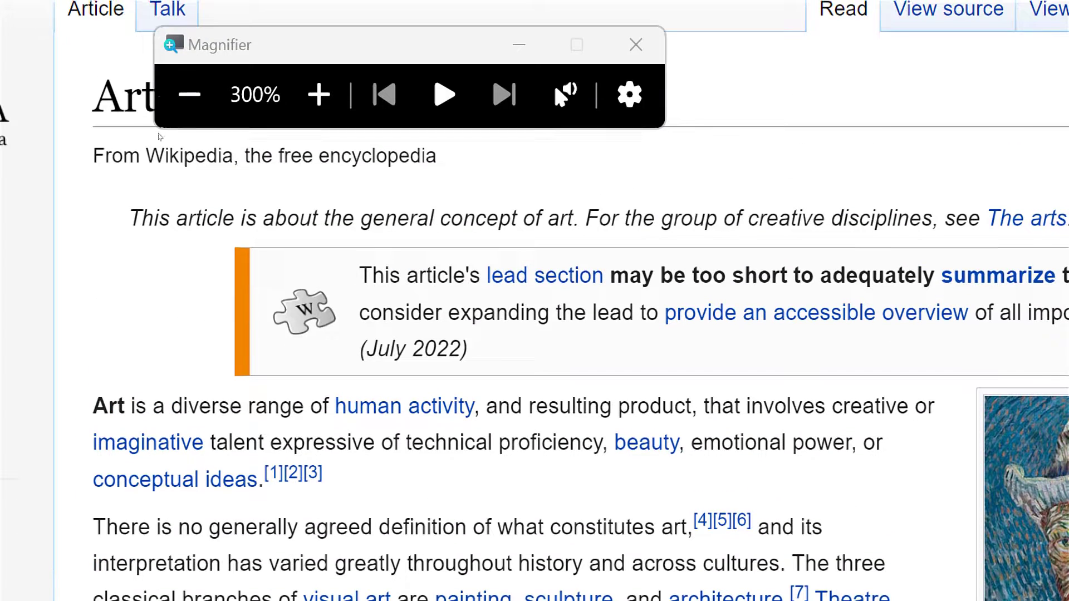
Step: Start Magnifier reading the Wikipedia Art article aloud from 'The arts', then click to stop
key(ctrl+alt+Return)
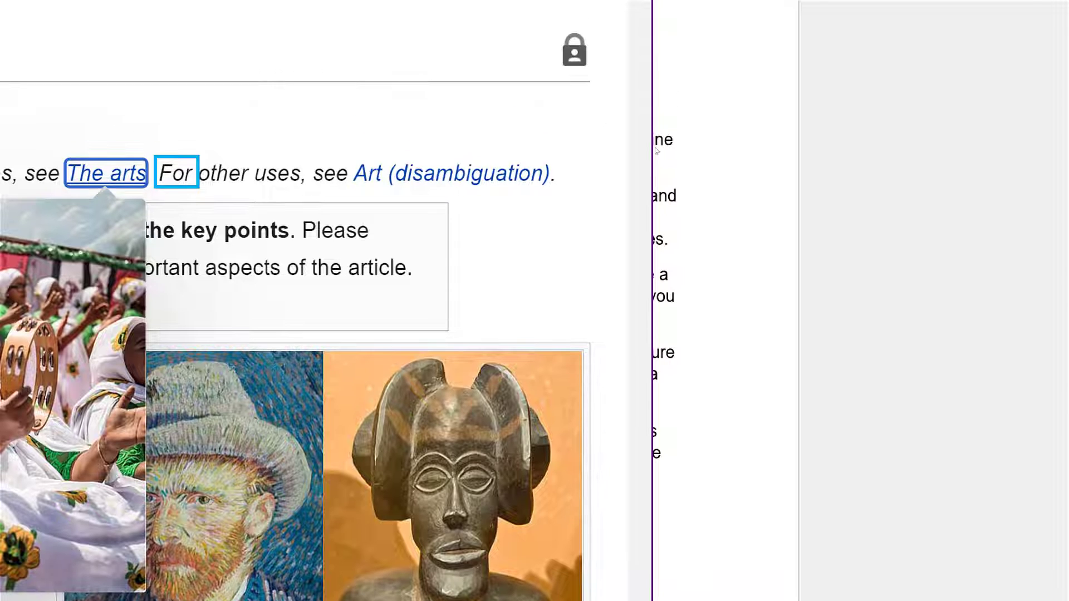
click(693, 149)
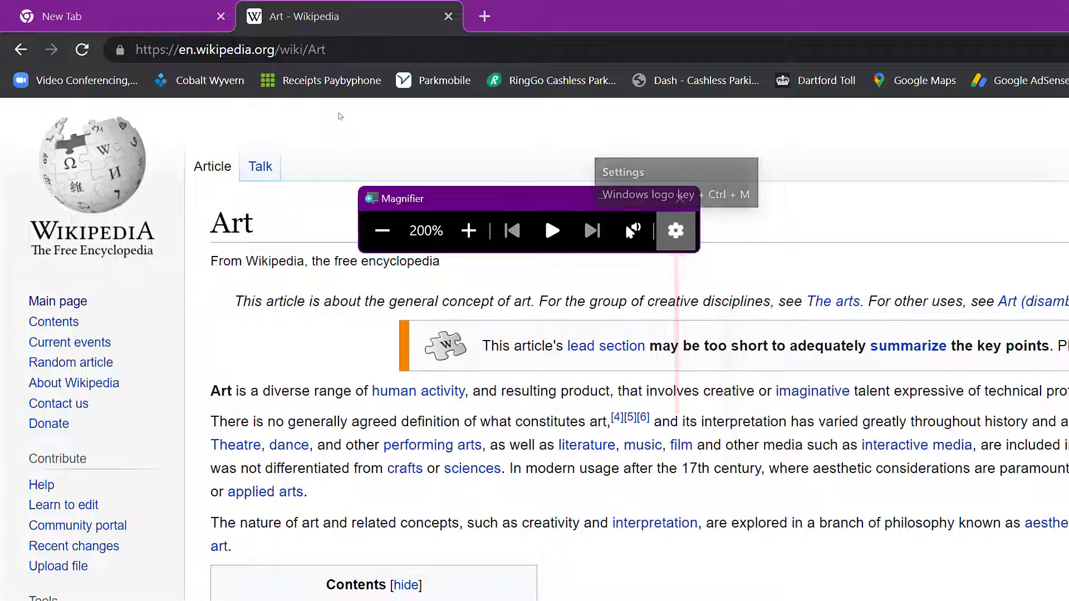
Step: Set Magnifier's read-aloud voice to Microsoft Hazel (English, United Kingdom) at 90% speed
click(676, 231)
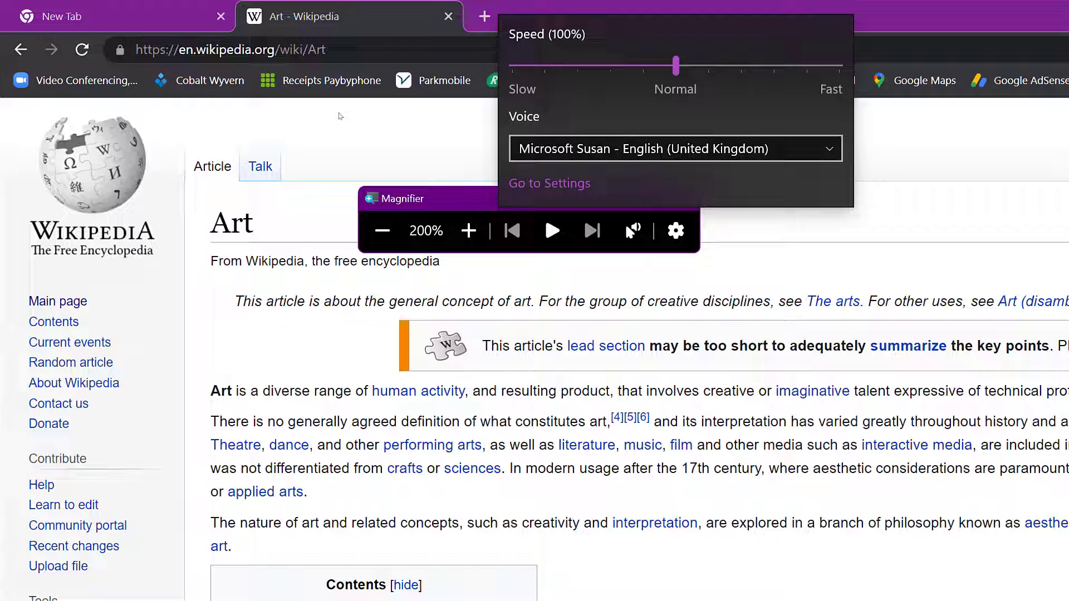
click(713, 149)
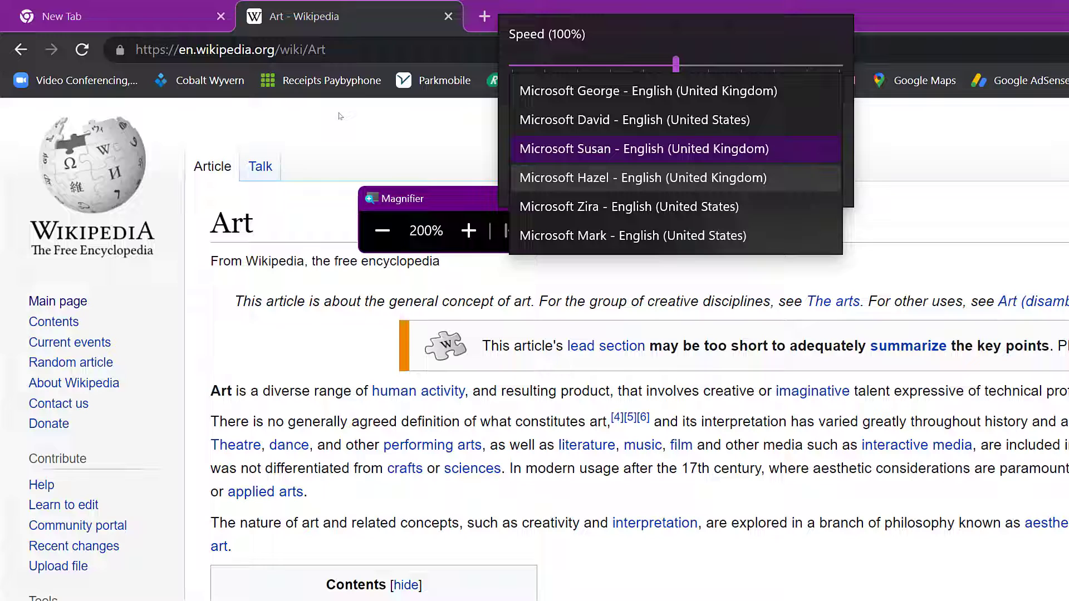
click(643, 178)
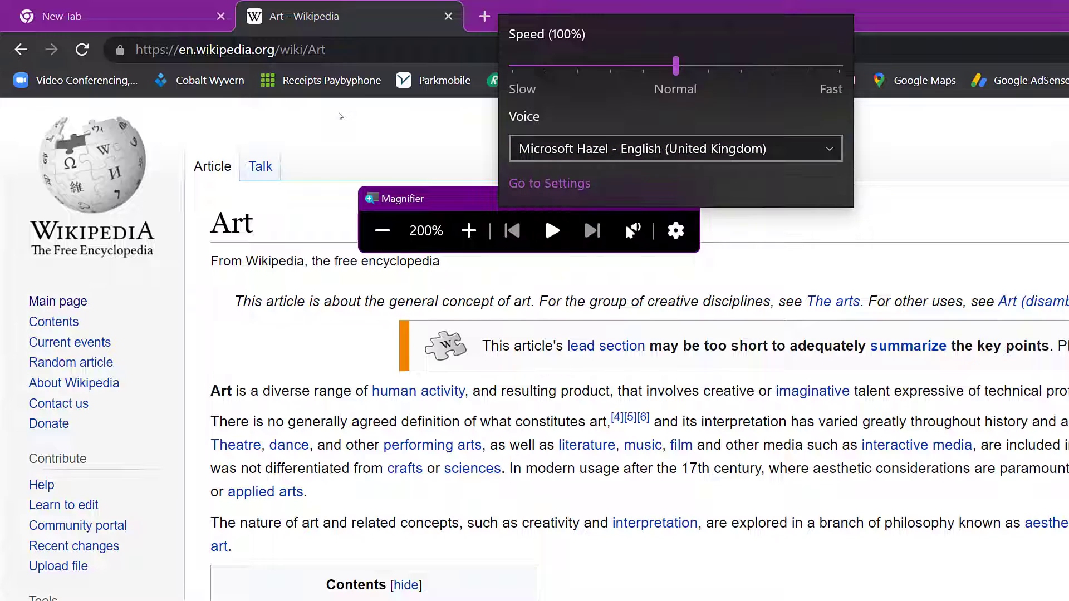
mouse_move(677, 65)
mouse_down()
mouse_move(627, 65)
mouse_move(692, 65)
mouse_move(611, 65)
mouse_move(660, 64)
mouse_up()
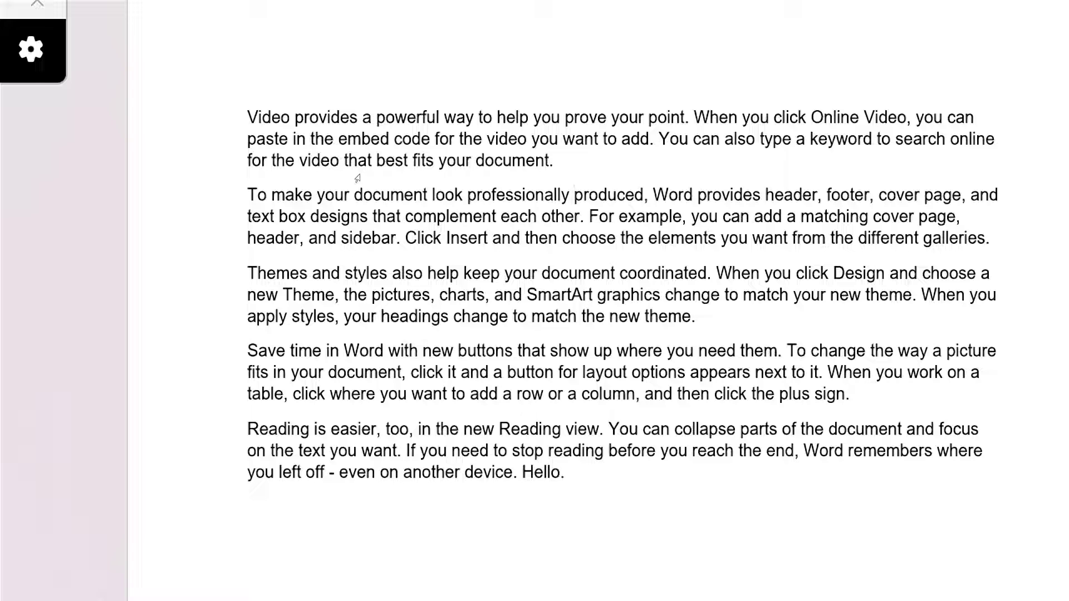
Step: Exit Magnifier with the Windows+Esc shortcut
key(super+Escape)
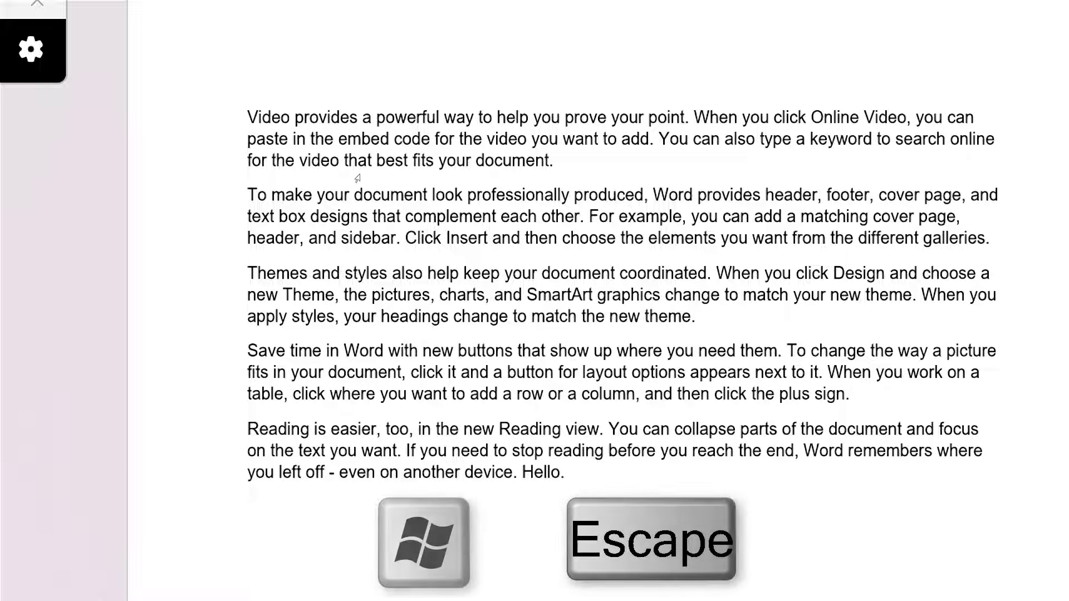